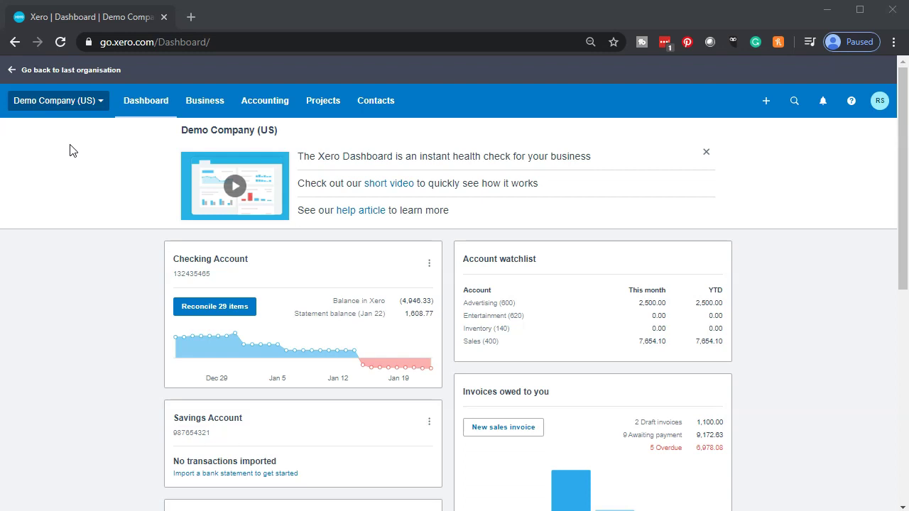
Step: Open the Balance Sheet as of December 31, 2019 and duplicate it into a second browser tab
left_click(249, 104)
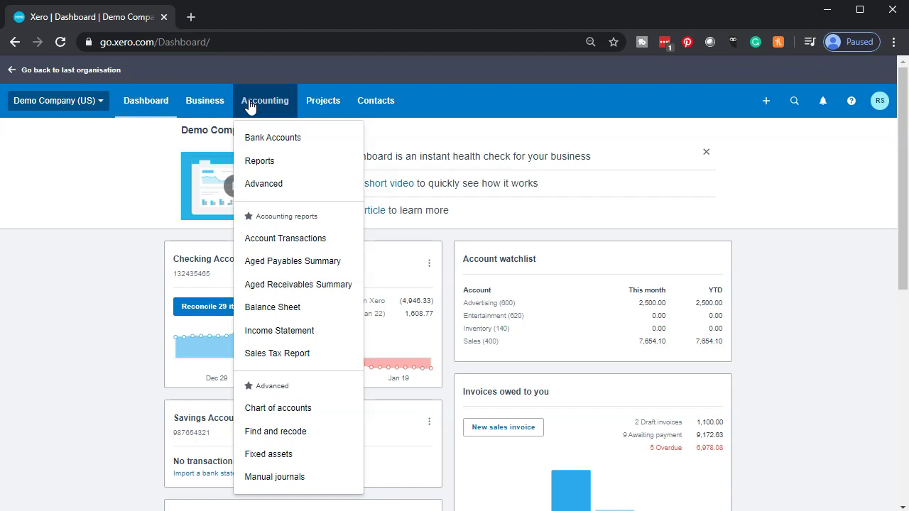
left_click(268, 314)
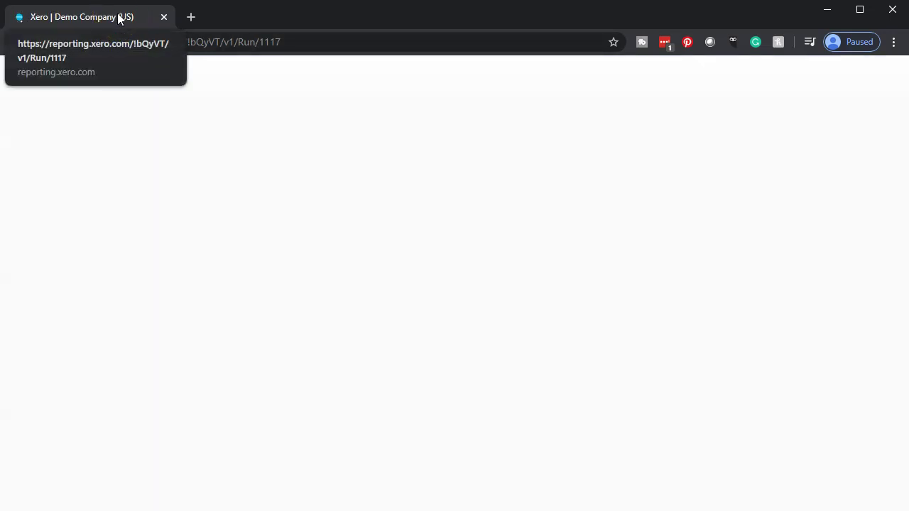
right_click(118, 19)
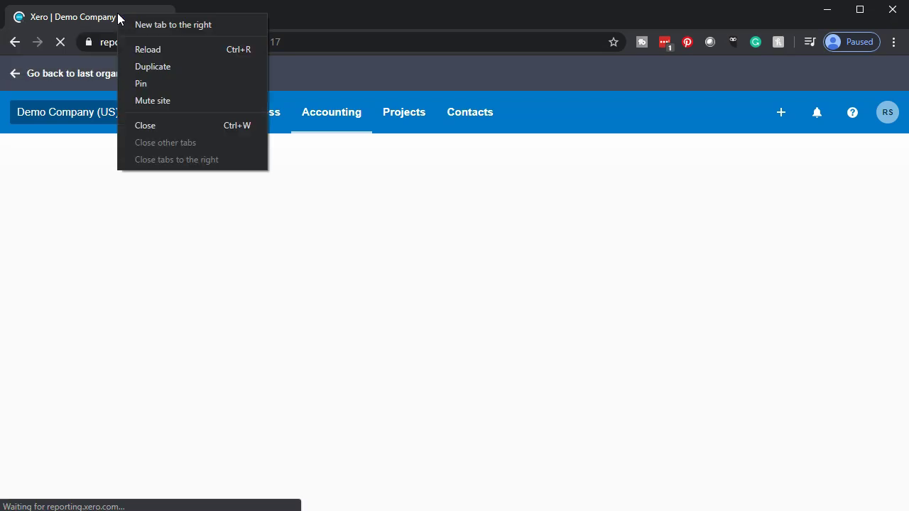
left_click(166, 67)
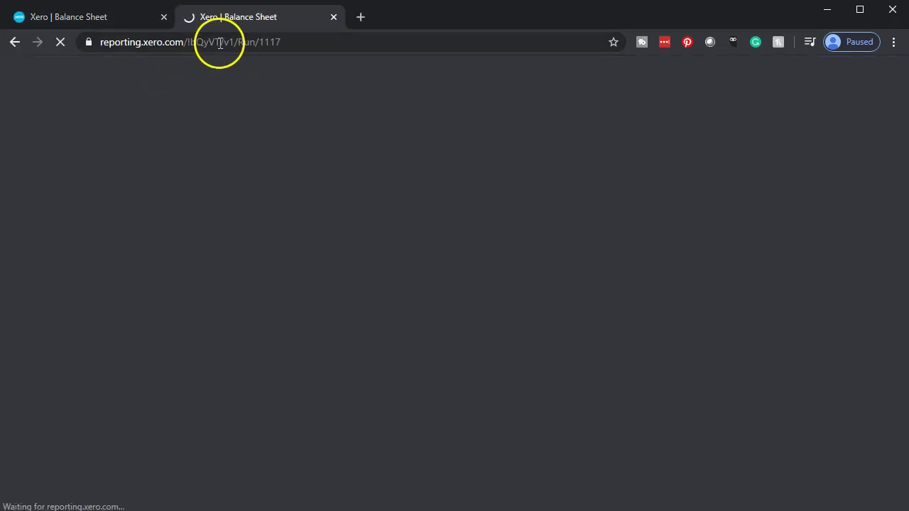
left_click(111, 19)
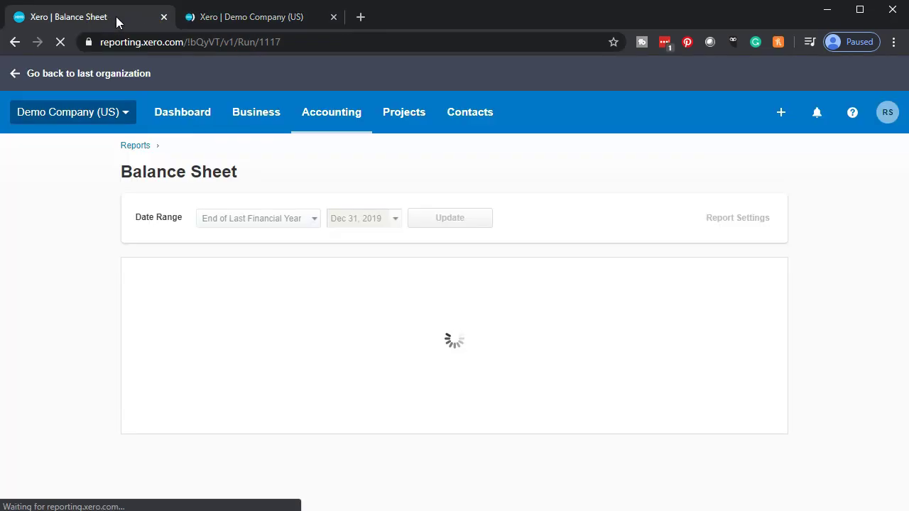
left_click(314, 116)
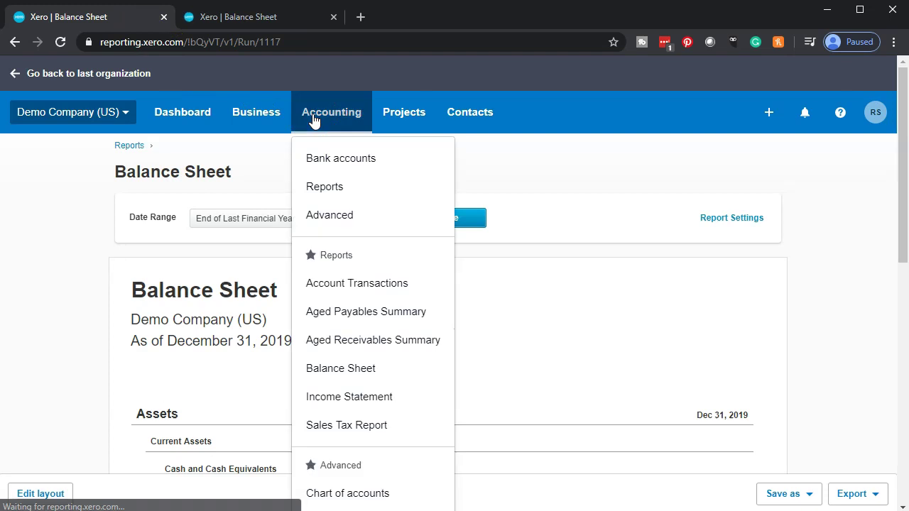
Step: Open the 2020 Income Statement and duplicate it into a second tab, returning to the first
left_click(338, 405)
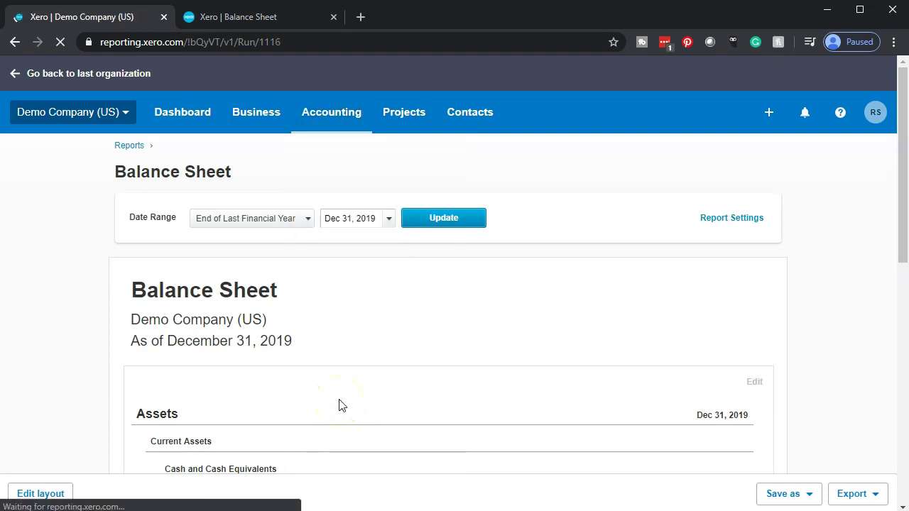
right_click(101, 21)
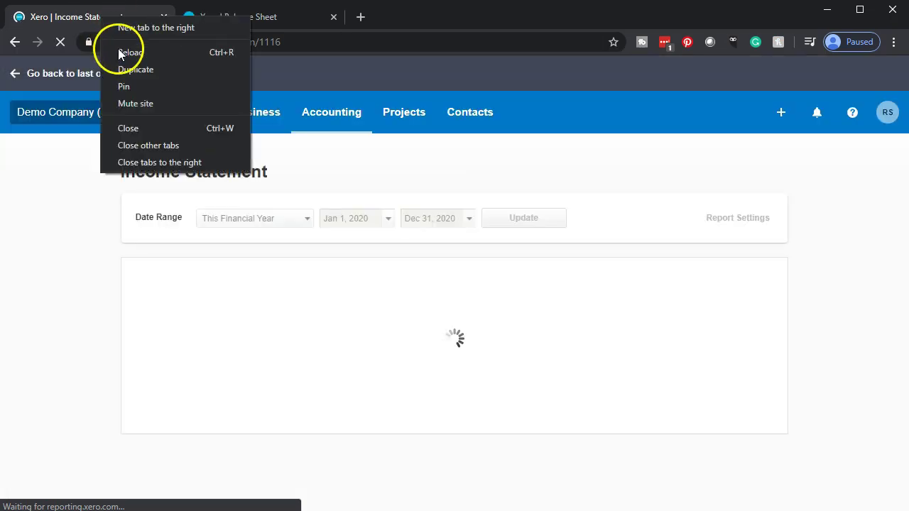
left_click(124, 71)
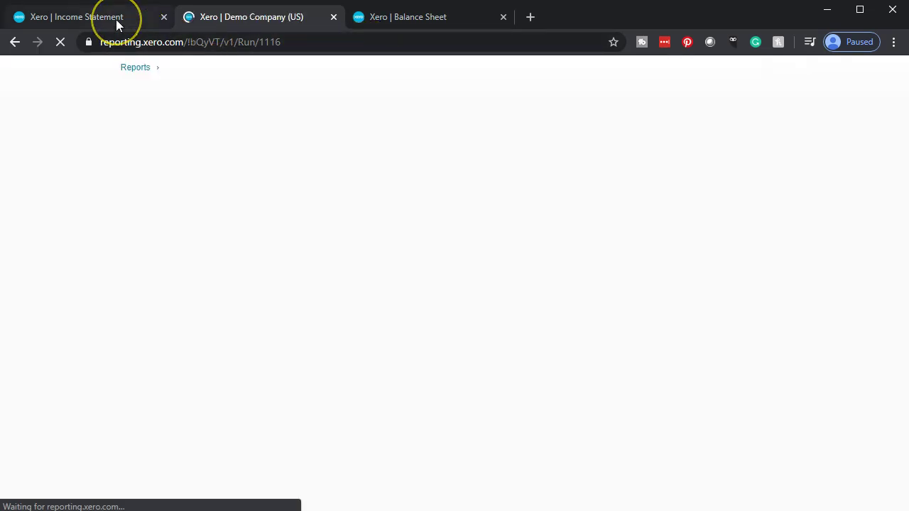
left_click(116, 19)
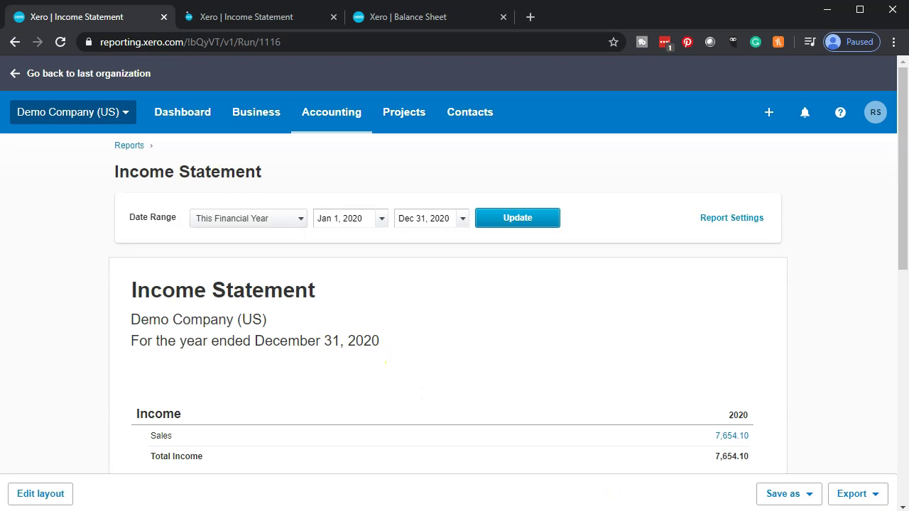
left_click(690, 506)
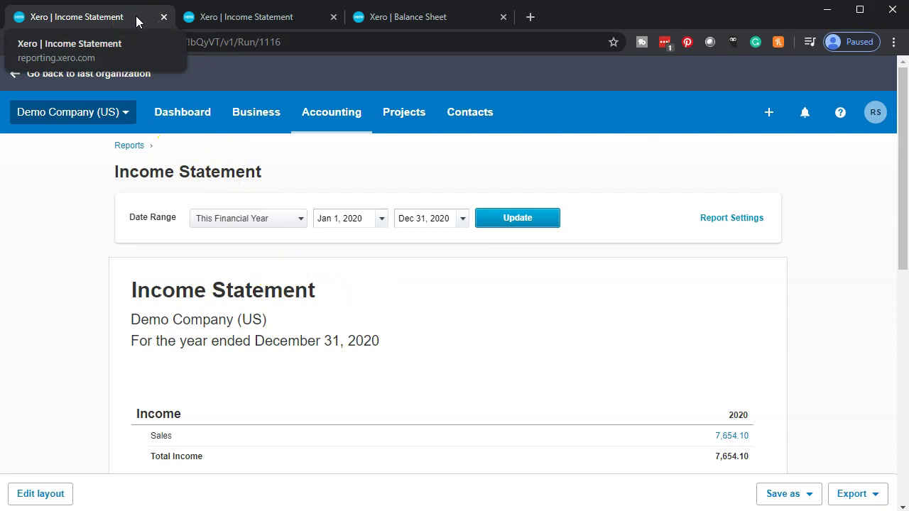
Step: Create a blank new sales invoice INV-0041 dated Jan 23, 2020
left_click(769, 114)
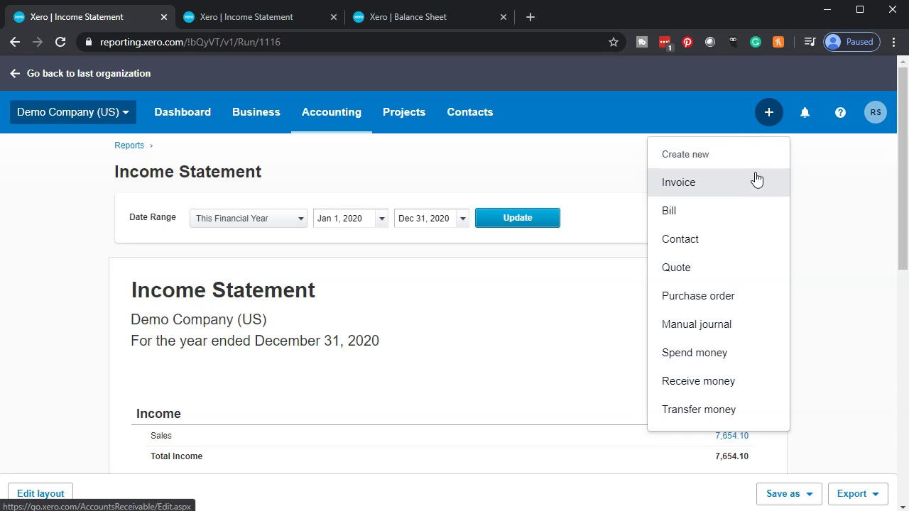
left_click(755, 181)
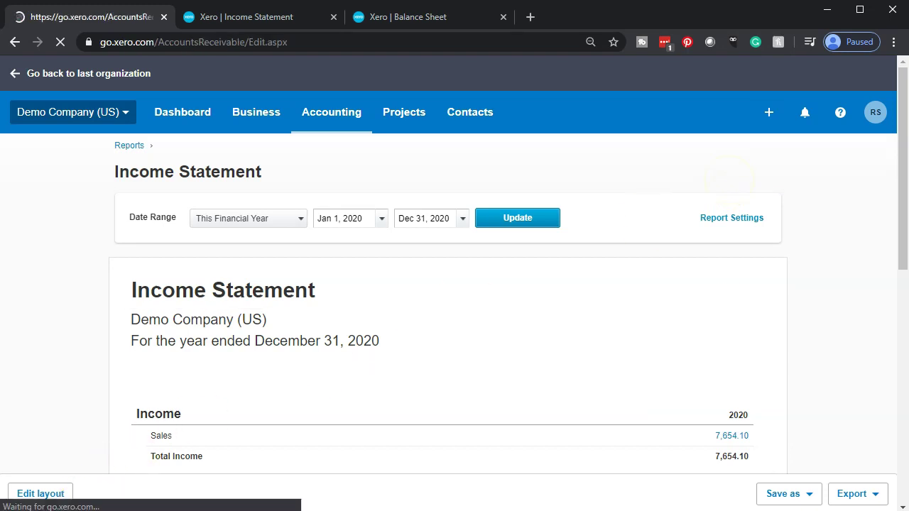
left_click(177, 196)
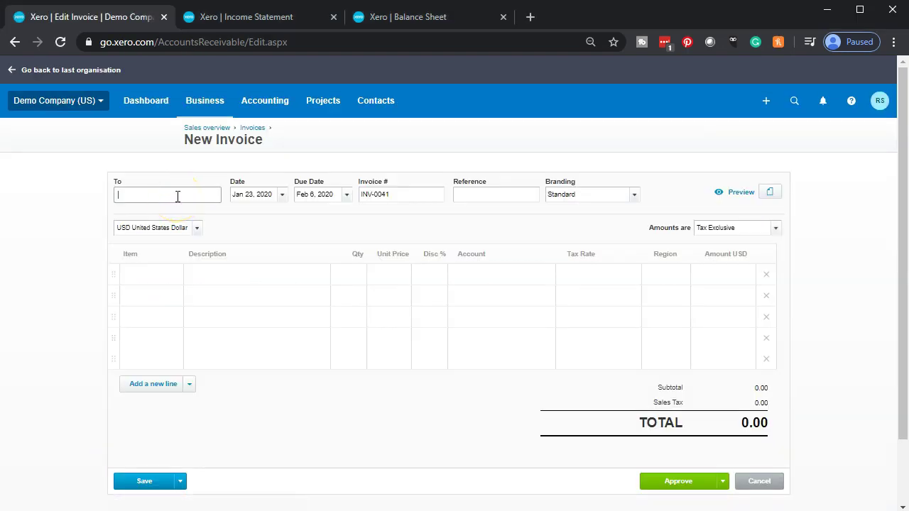
key("Tab")
key("Tab")
key("Tab")
key("Tab")
key("Tab")
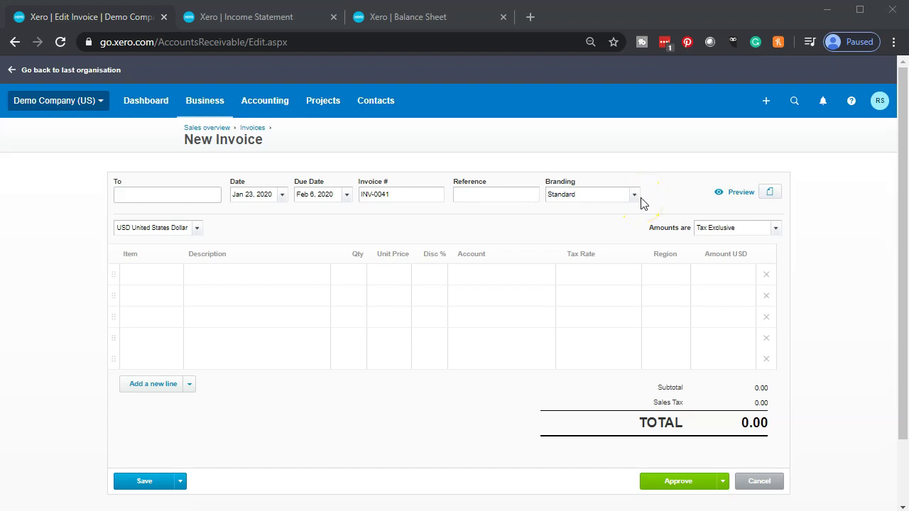
left_click(635, 196)
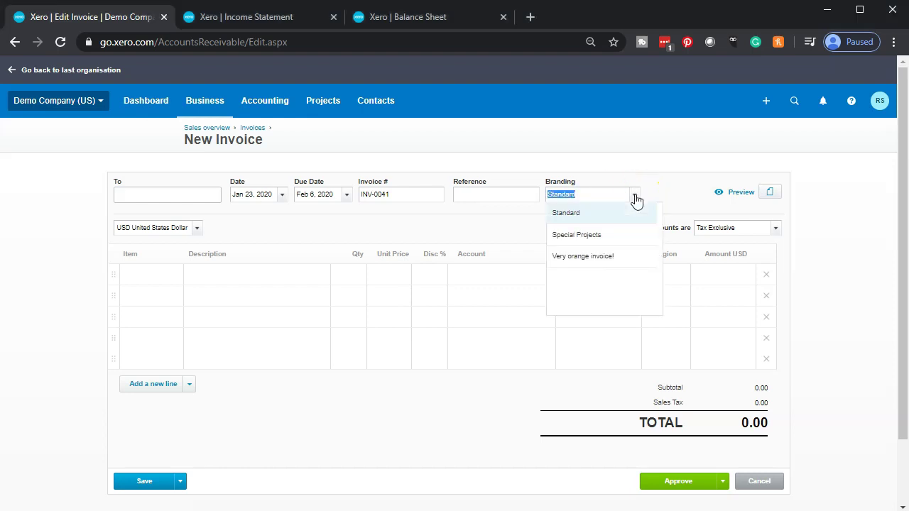
left_click(636, 198)
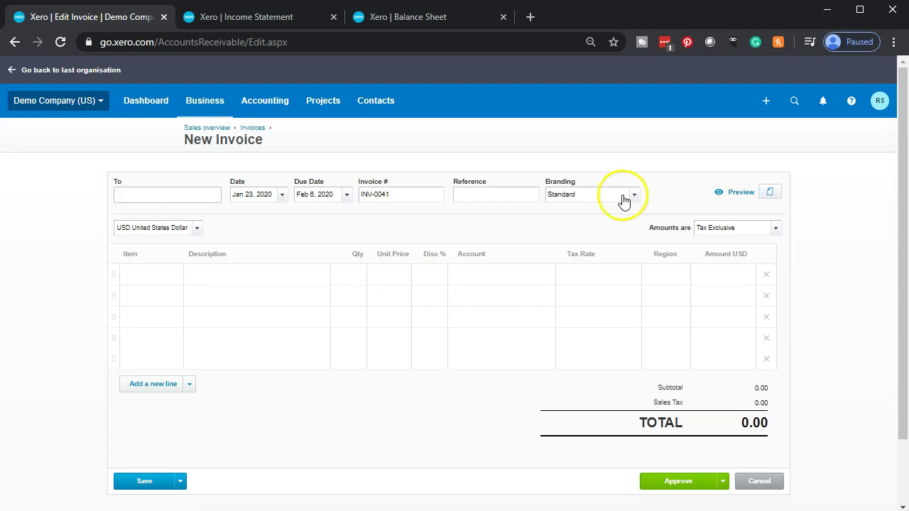
left_click(157, 274)
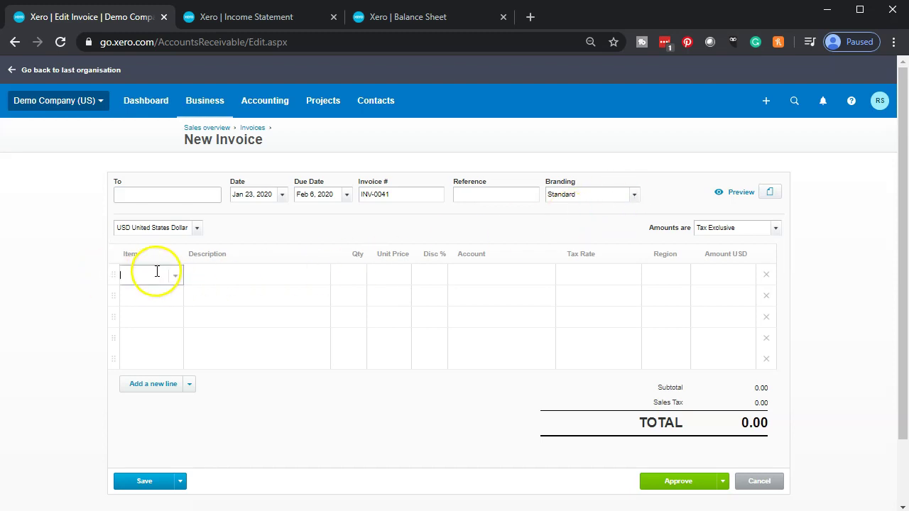
left_click(174, 279)
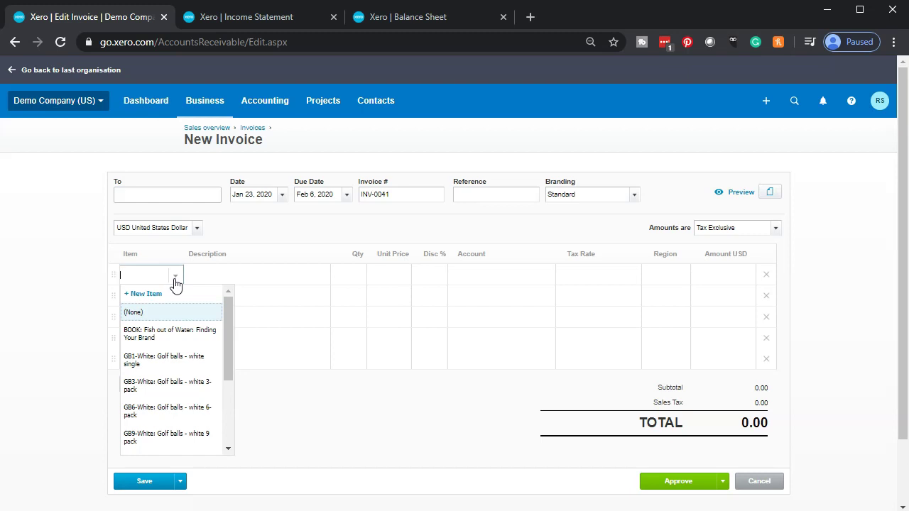
left_click(175, 281)
left_click(203, 277)
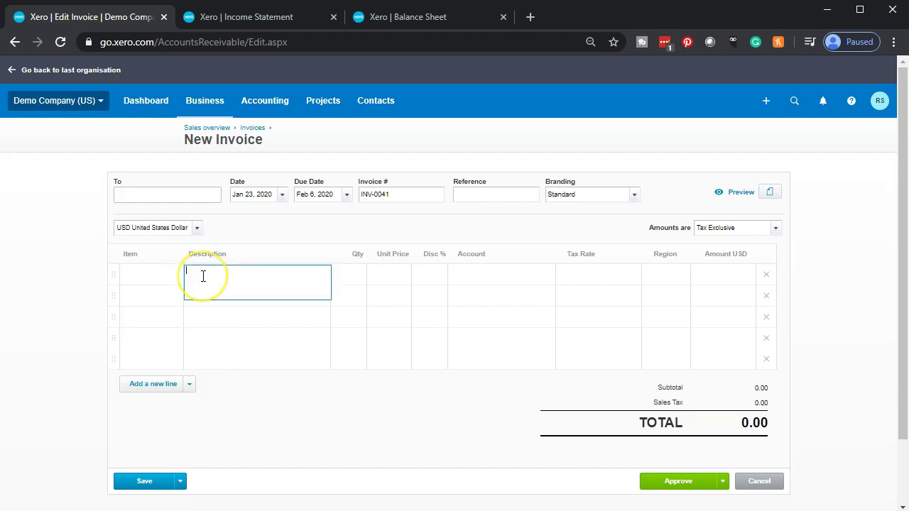
key("Tab")
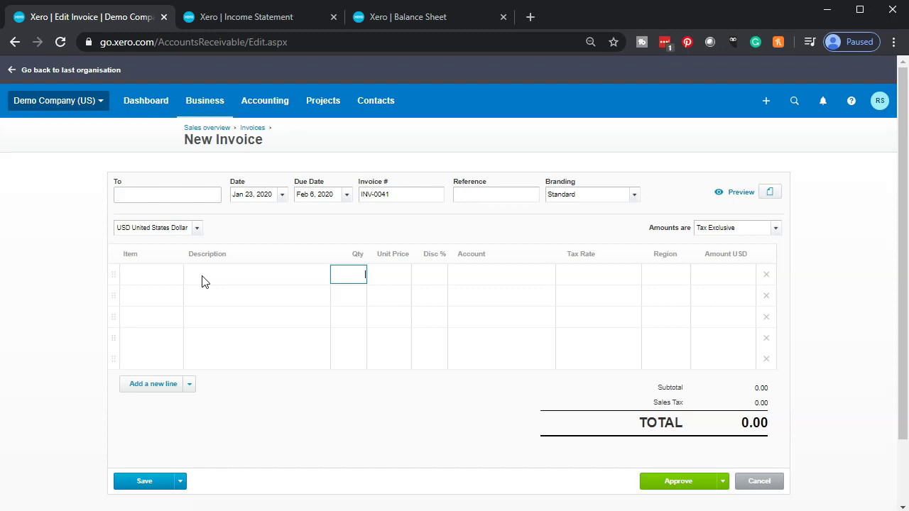
key("Tab")
key("Tab")
key("Tab")
key("Tab")
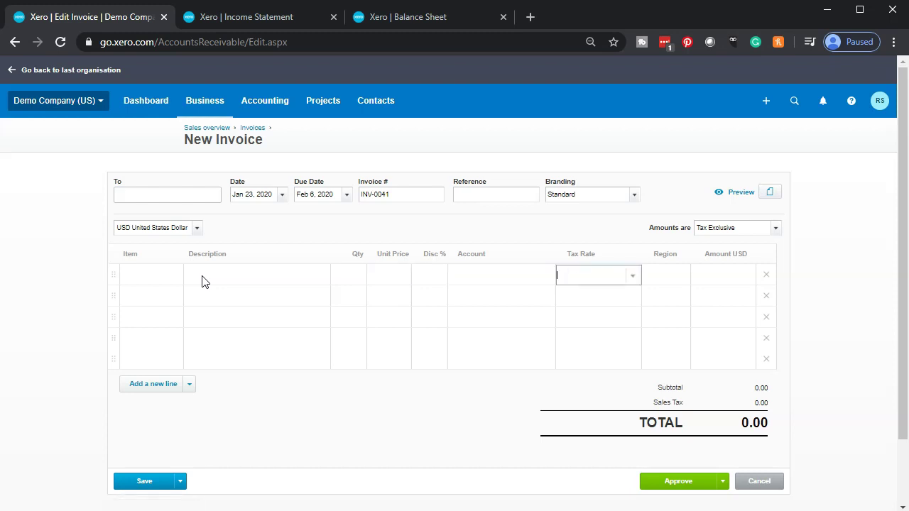
key("Tab")
key("Tab")
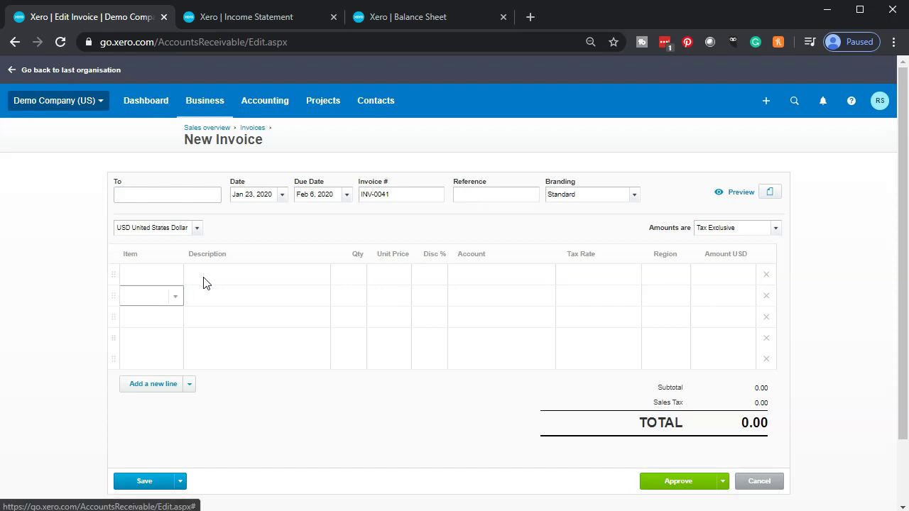
left_click(150, 196)
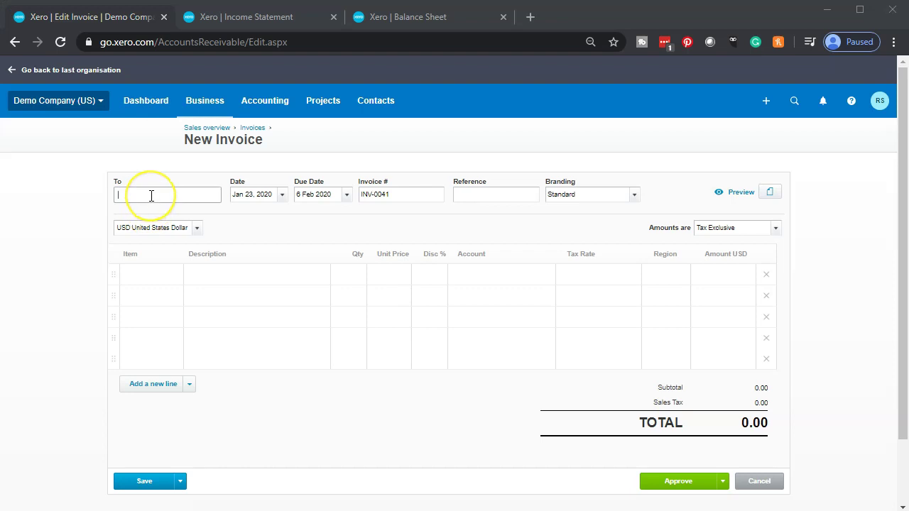
Step: Enter the customer's name as the invoice recipient and add them as a new contact
left_click(151, 196)
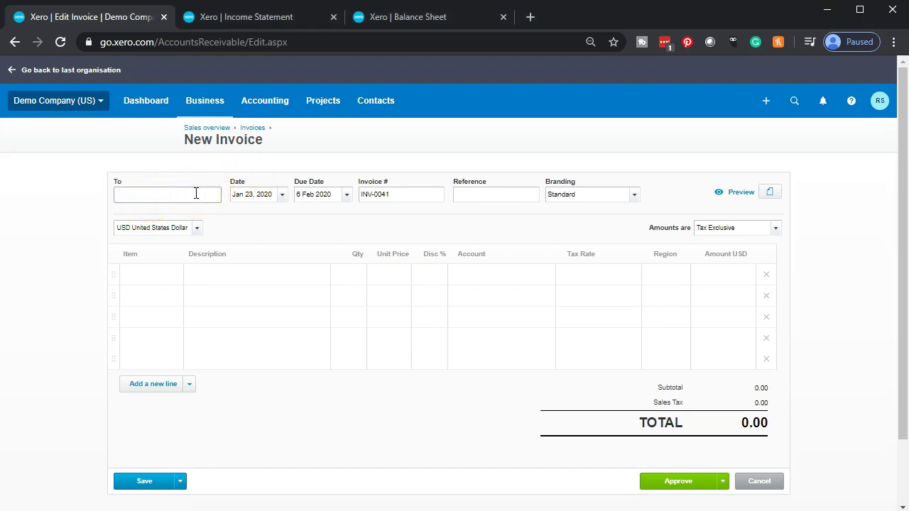
type("a")
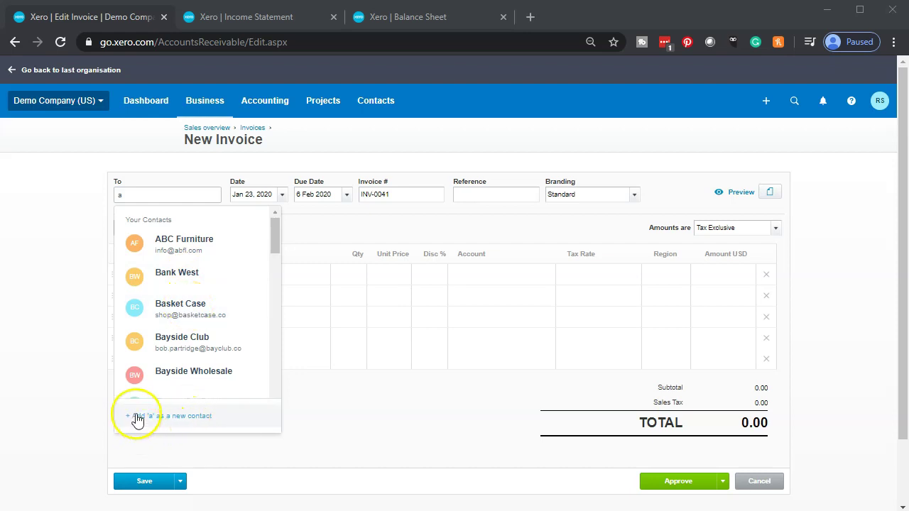
key("BackSpace")
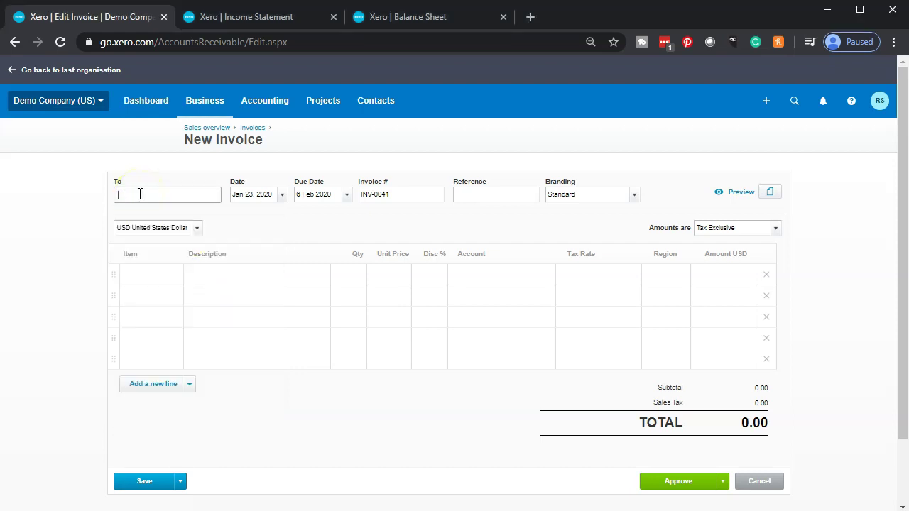
type("Ande")
key("BackSpace")
key("BackSpace")
key("BackSpace")
key("BackSpace")
type("Adam")
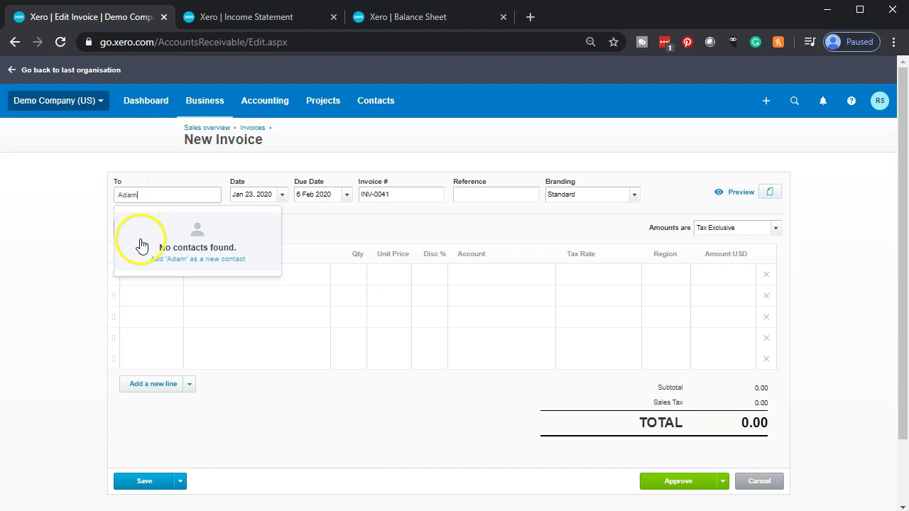
left_click(205, 264)
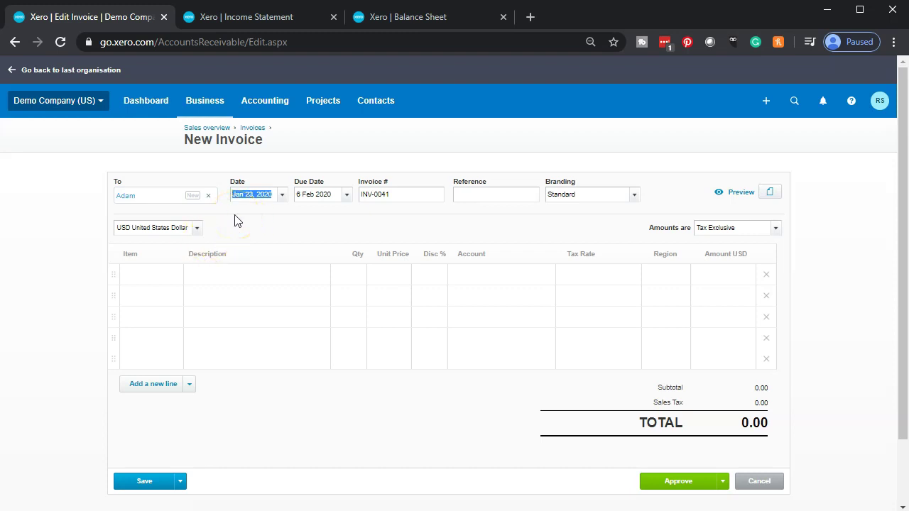
Step: Set the invoice due date to Feb 6, 2020 and verify it in the calendar
type("010220")
key("Tab")
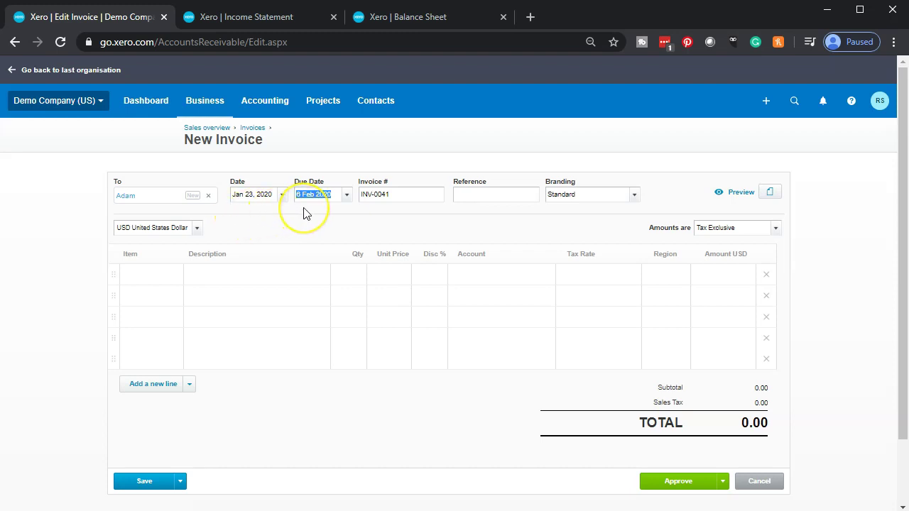
key("Tab")
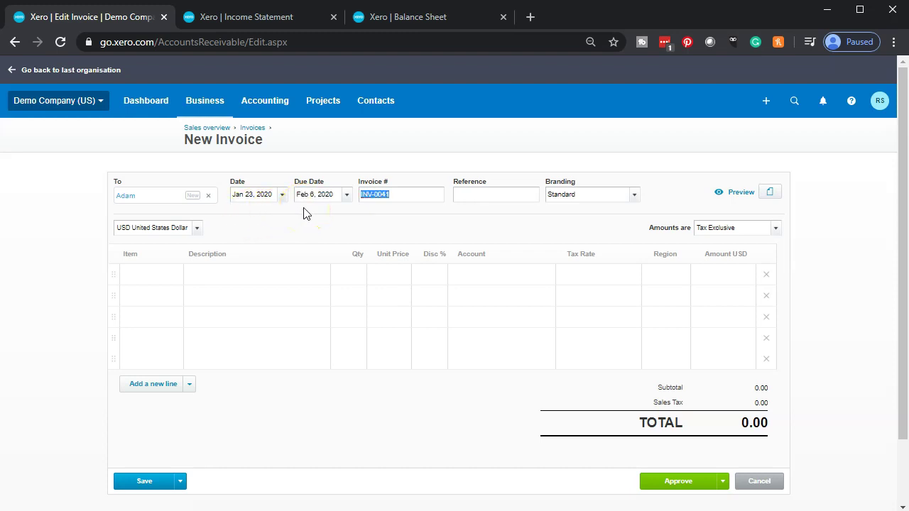
left_click(346, 196)
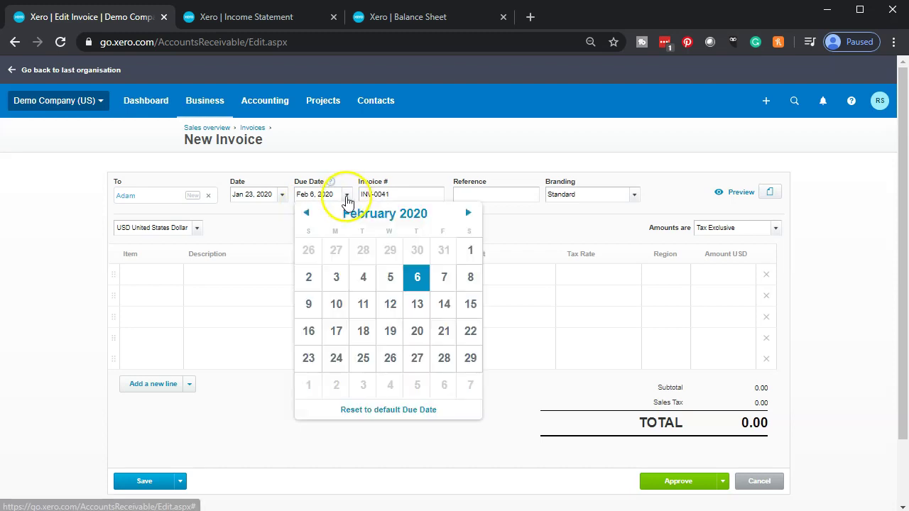
left_click(346, 198)
left_click(420, 199)
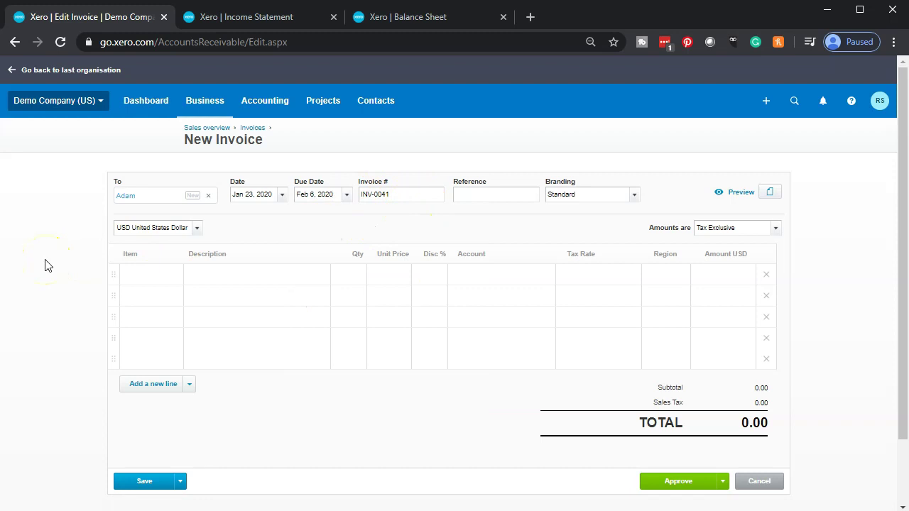
Step: Move through the header fields and keep amounts Tax Exclusive
left_click(404, 197)
key("Tab")
key("Tab")
key("Tab")
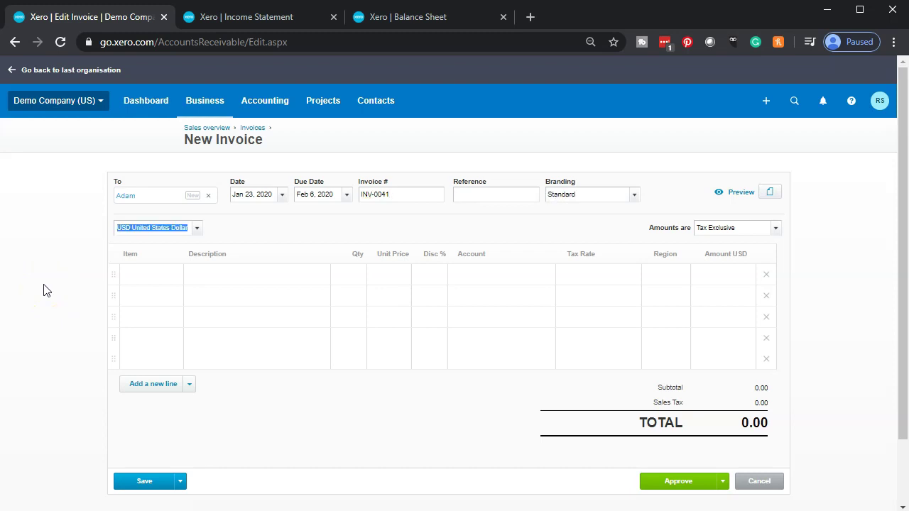
key("Tab")
key("Tab")
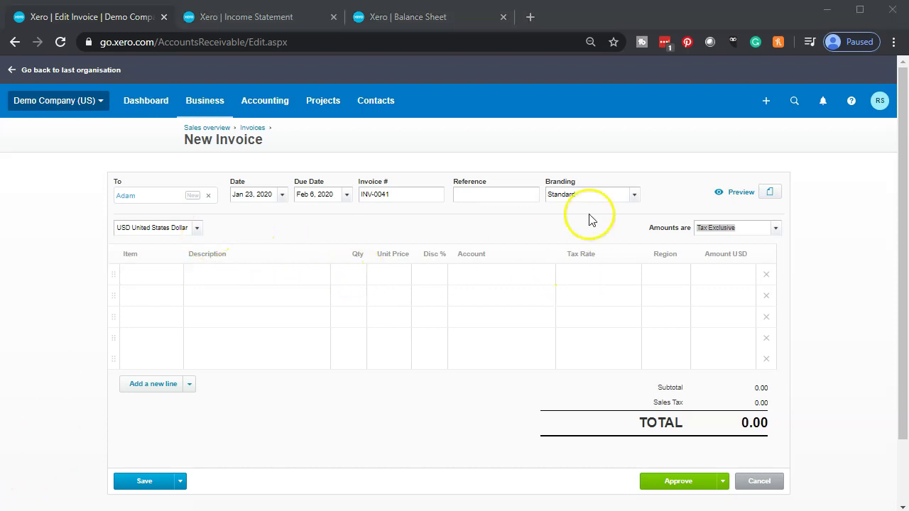
left_click(777, 231)
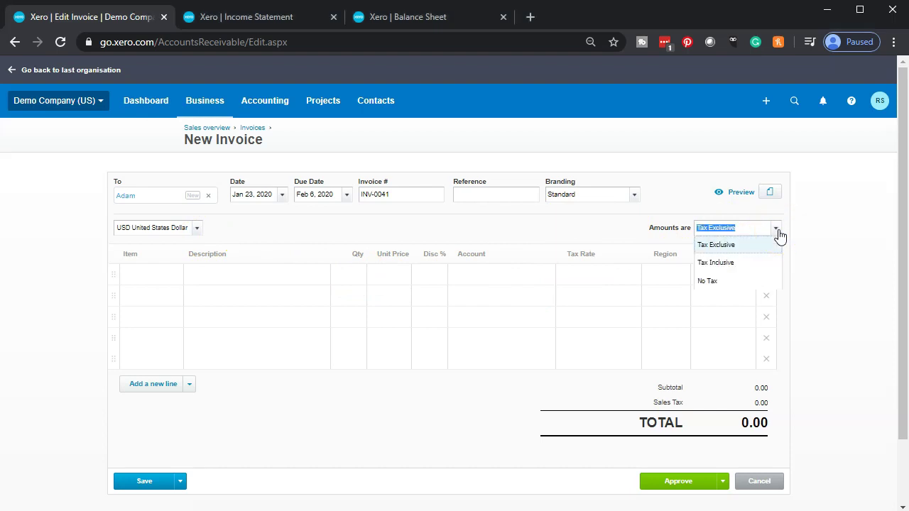
left_click(778, 232)
Step: Add the GB9-White golf balls 9 pack at 32.00 as the first invoice line
left_click(163, 277)
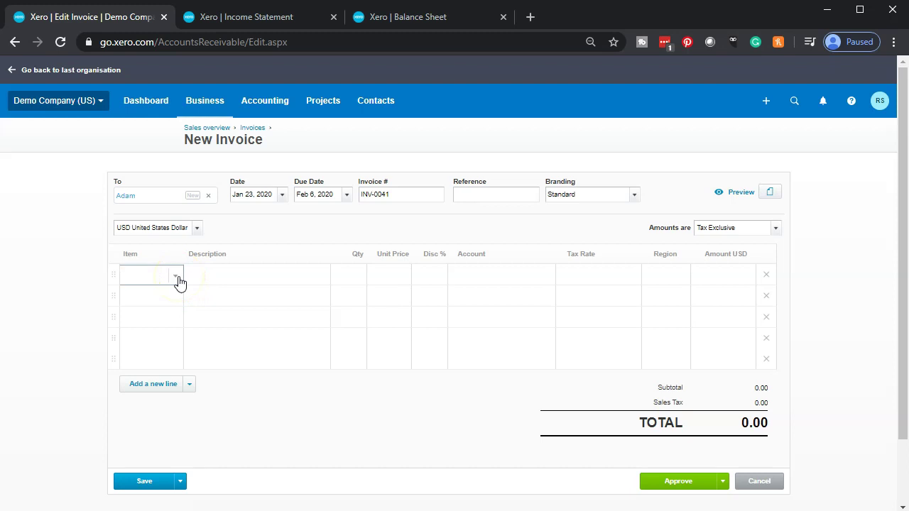
left_click(178, 279)
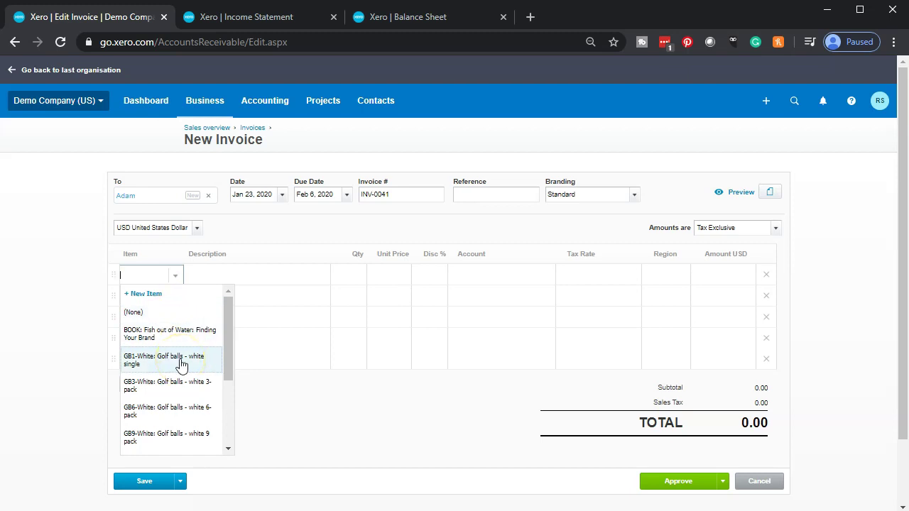
scroll(178, 366, "down", 2)
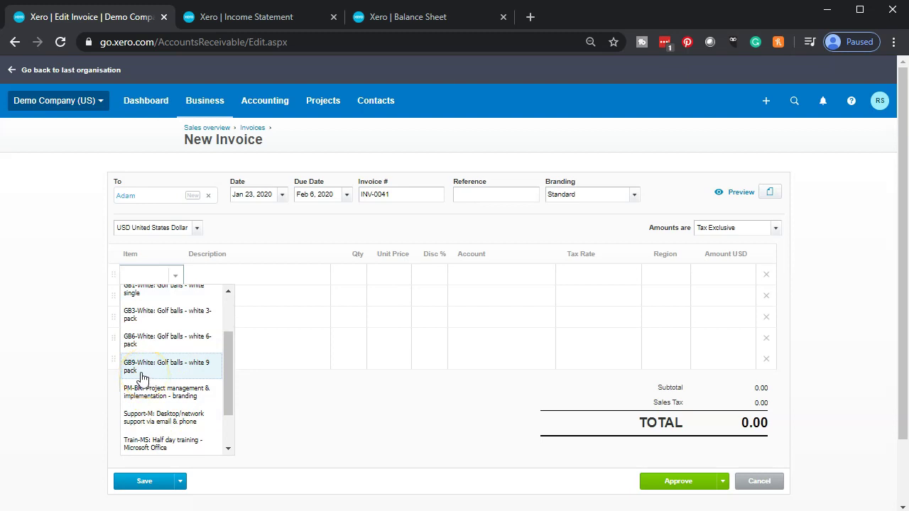
left_click(158, 377)
left_click(158, 377)
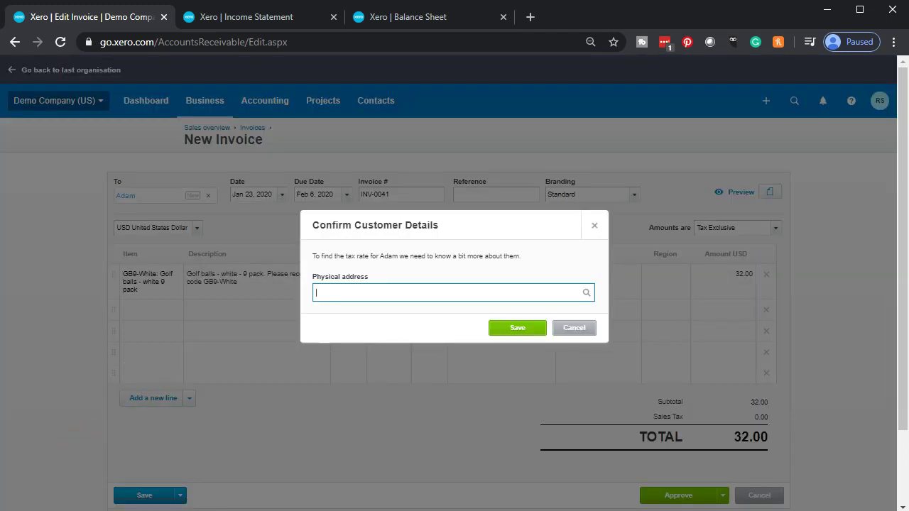
Step: Enter and save the customer's physical address so CA Tax (9.5%) applies
left_click(338, 308)
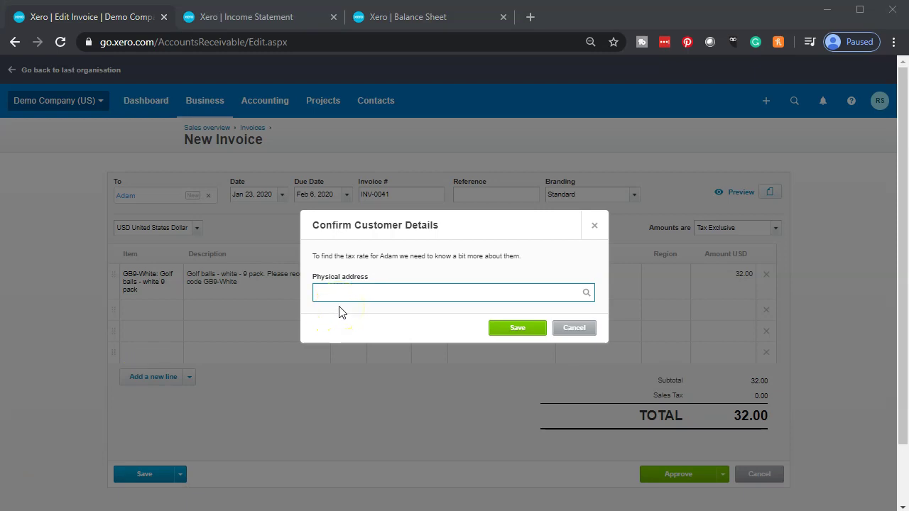
left_click(341, 291)
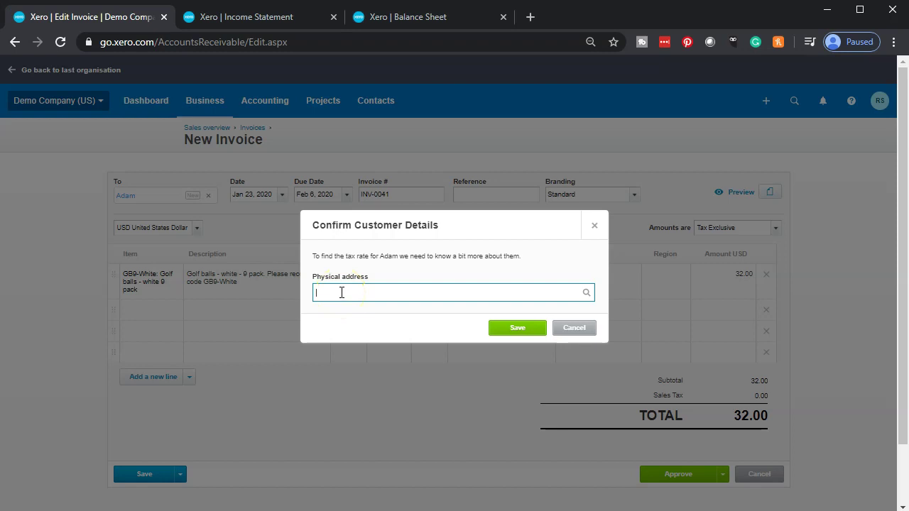
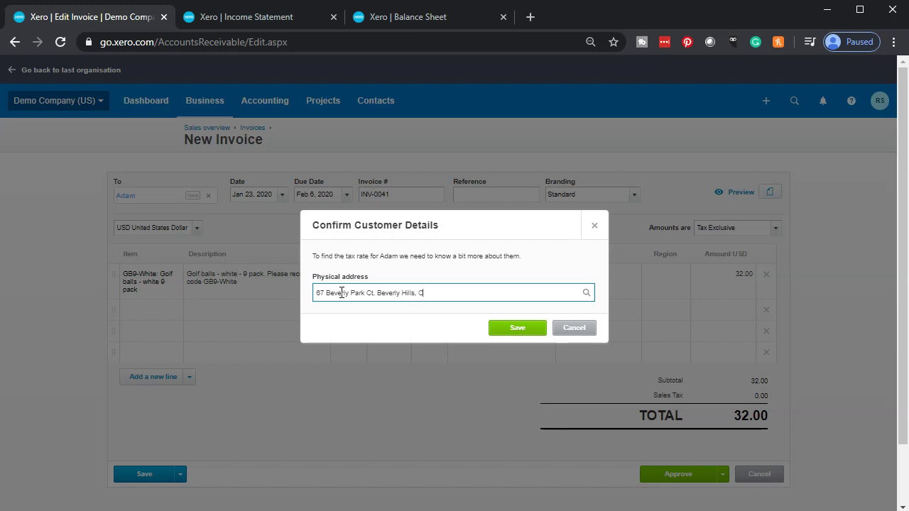
left_click(517, 331)
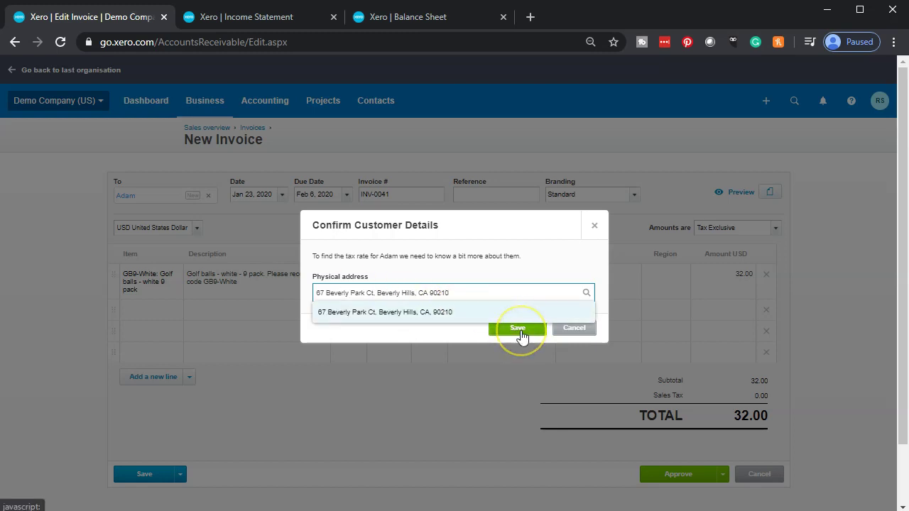
left_click(430, 314)
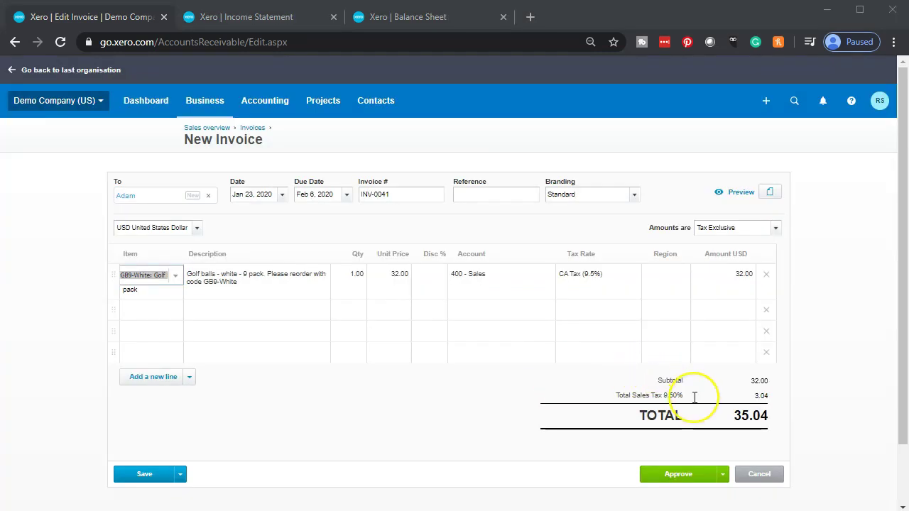
Step: Zoom in and finish the GB9-White line: subtotal 32.00, tax 3.04, total 35.04
key("ctrl+plus")
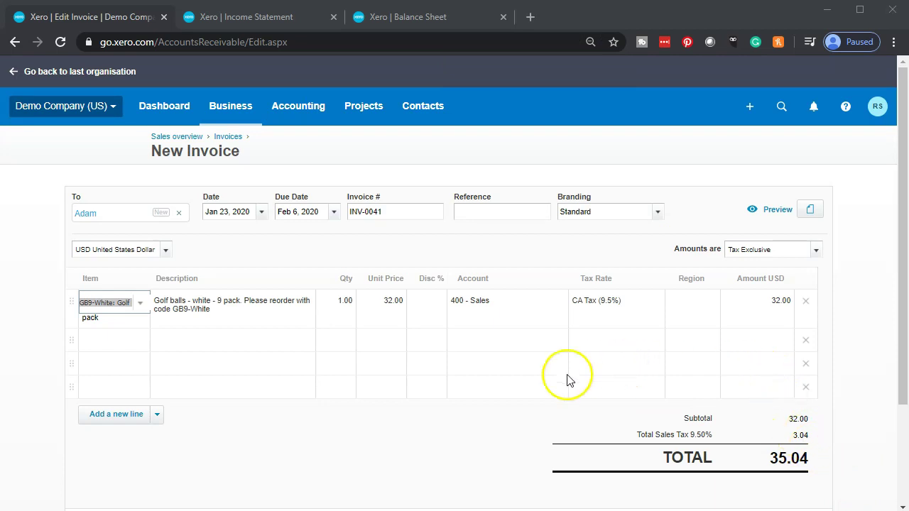
left_click(44, 311)
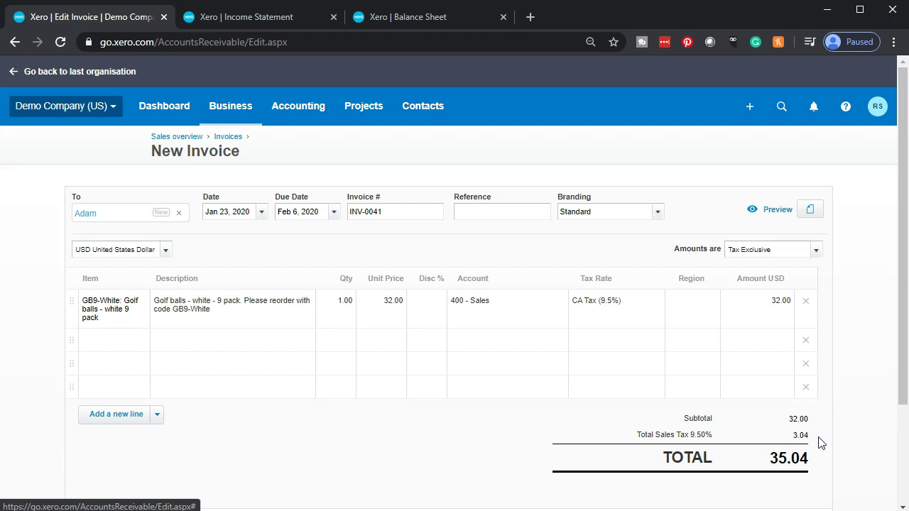
left_click(815, 459)
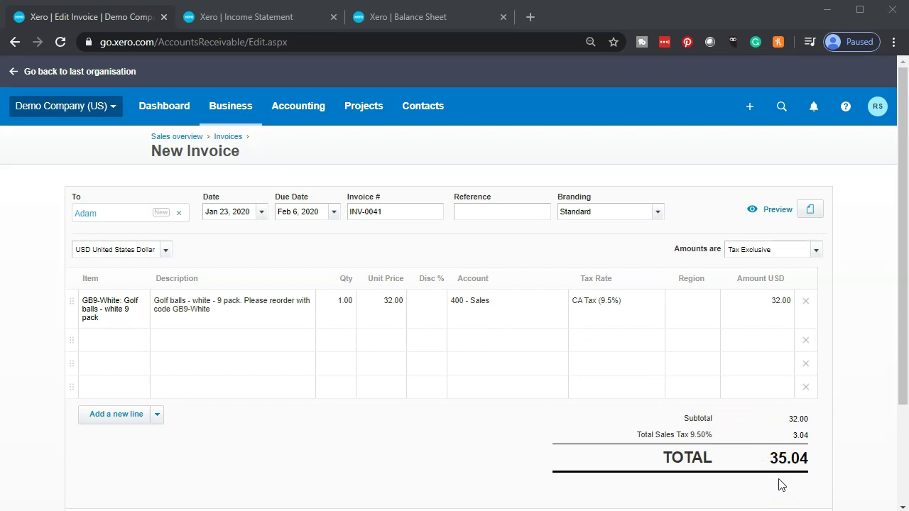
Step: Change the golf balls quantity to 10 at 32.00 and approve INV-0041 for 350.40
left_click(335, 304)
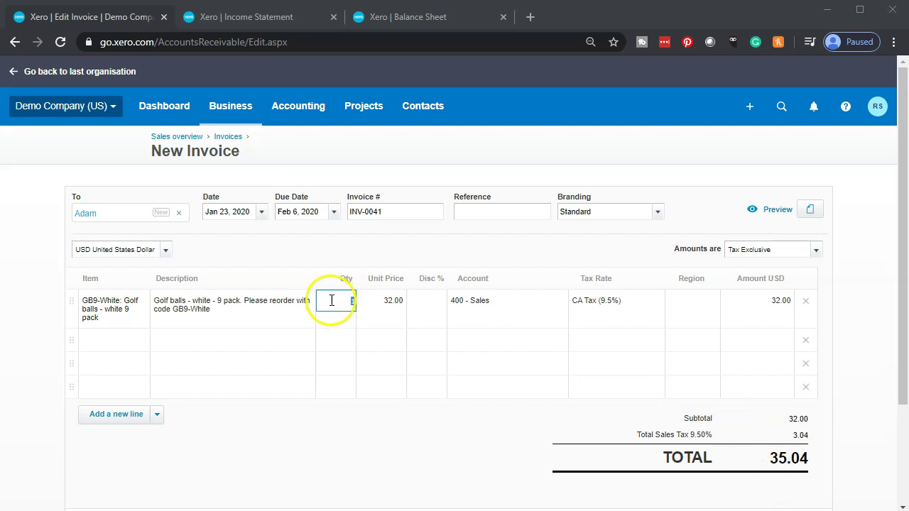
type("10")
key("Tab")
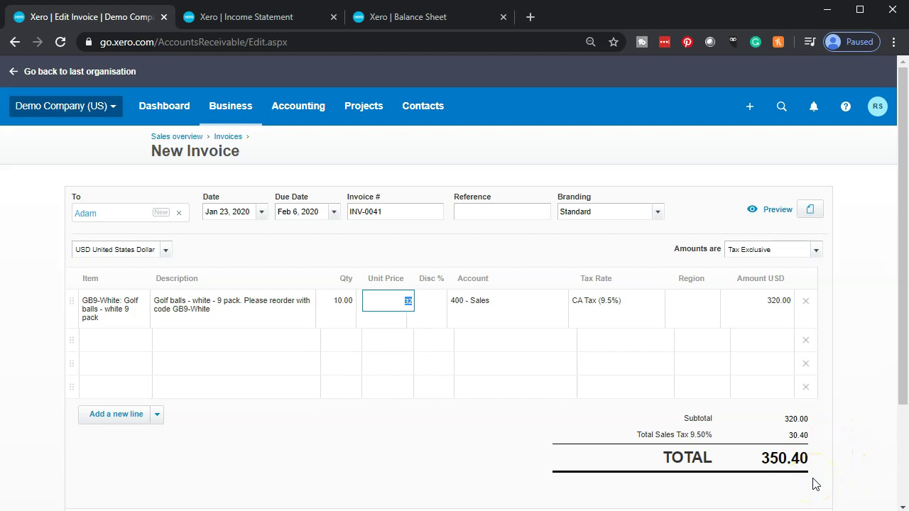
key("Tab")
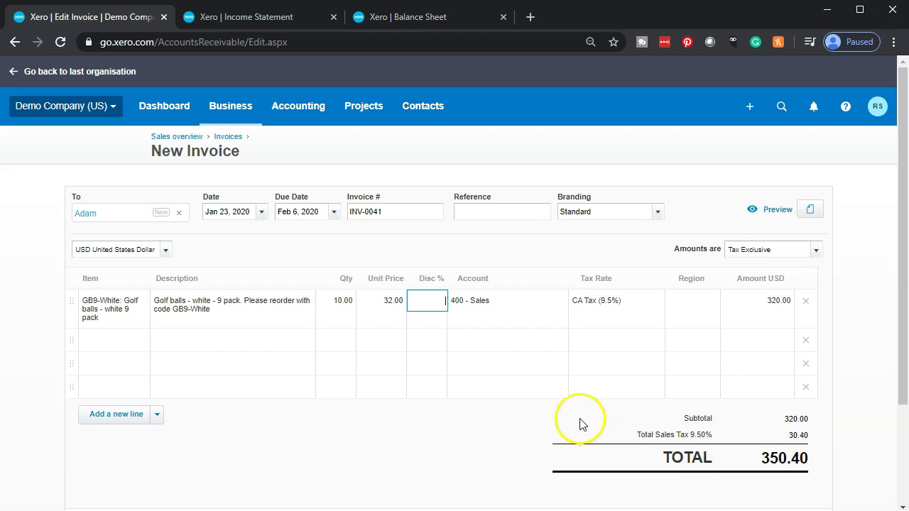
scroll(578, 424, "down", 2)
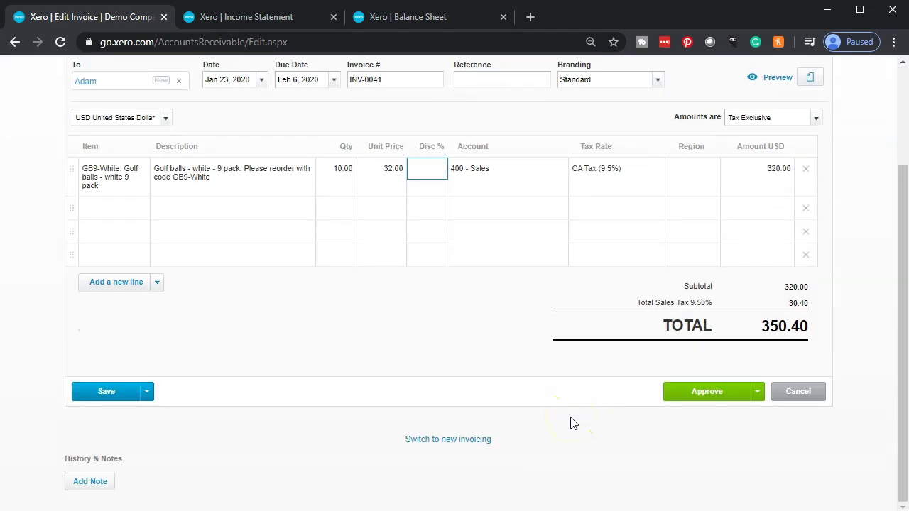
left_click(717, 395)
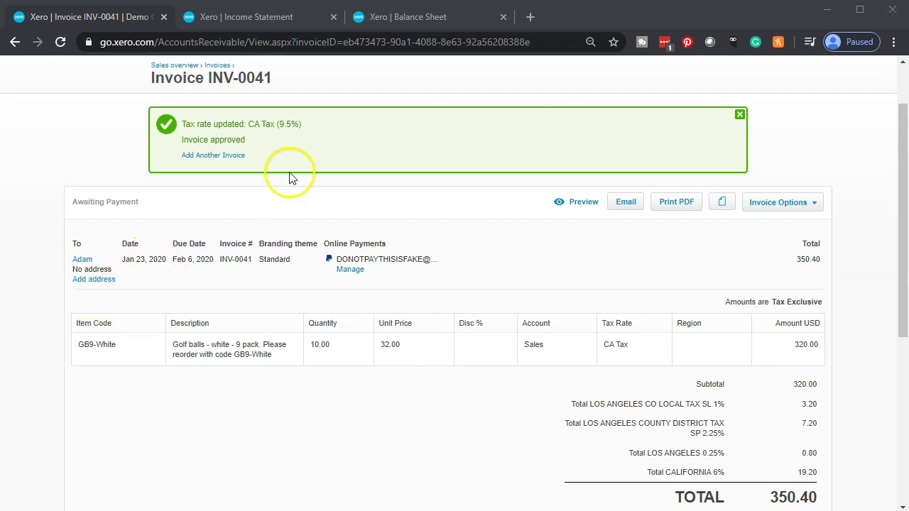
Step: Rerun the Balance Sheet as of January 31, 2020
left_click(421, 18)
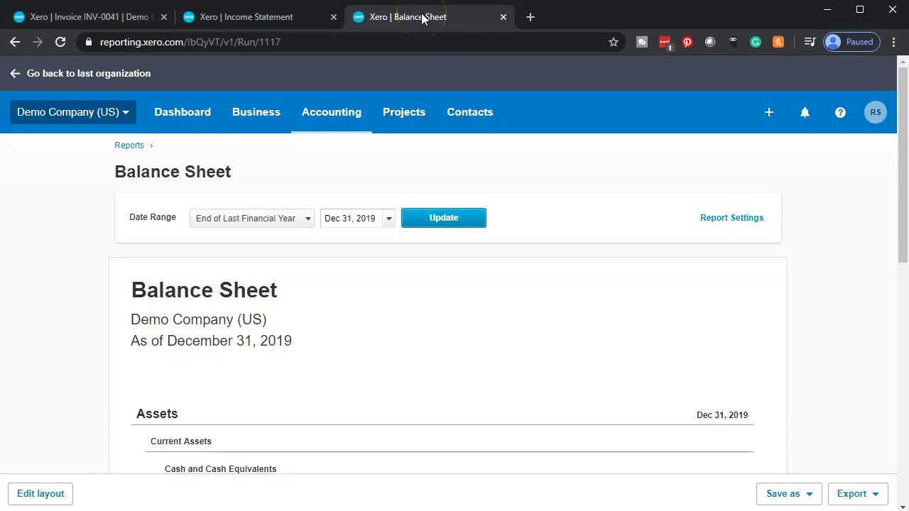
left_click(388, 221)
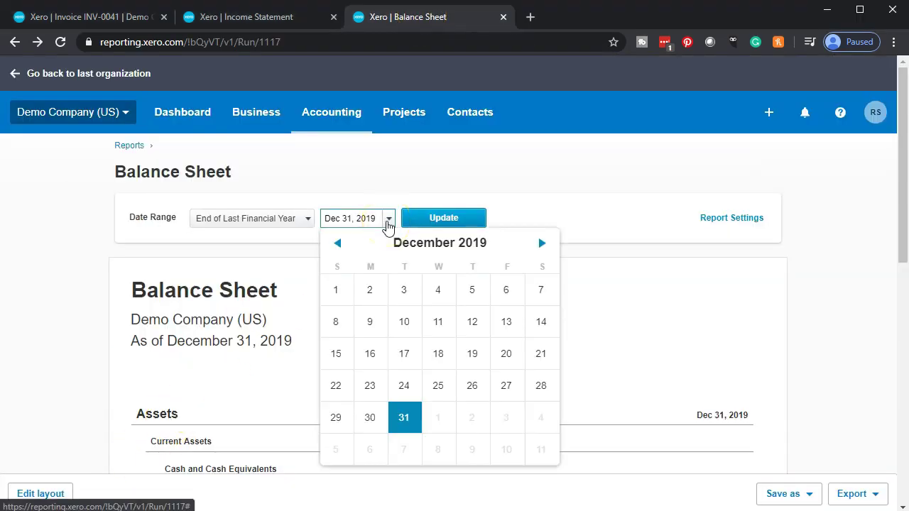
left_click_drag(376, 219, 292, 223)
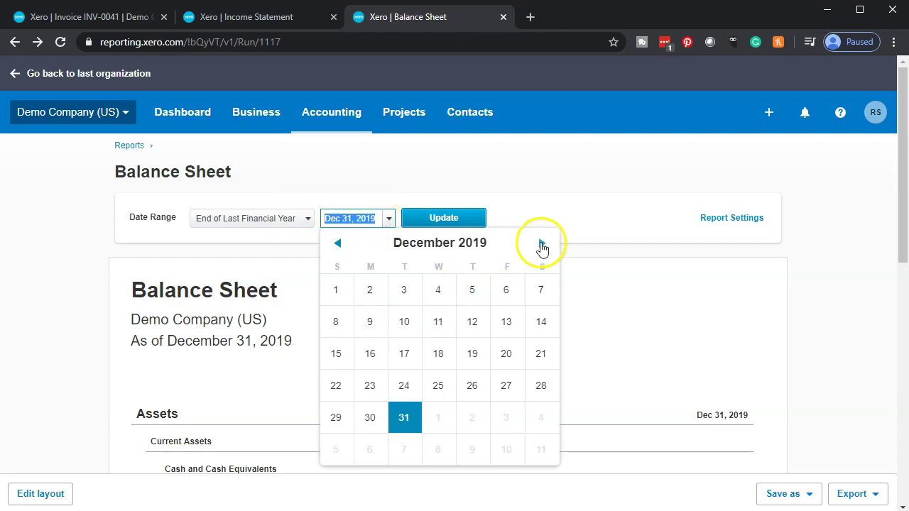
left_click(542, 244)
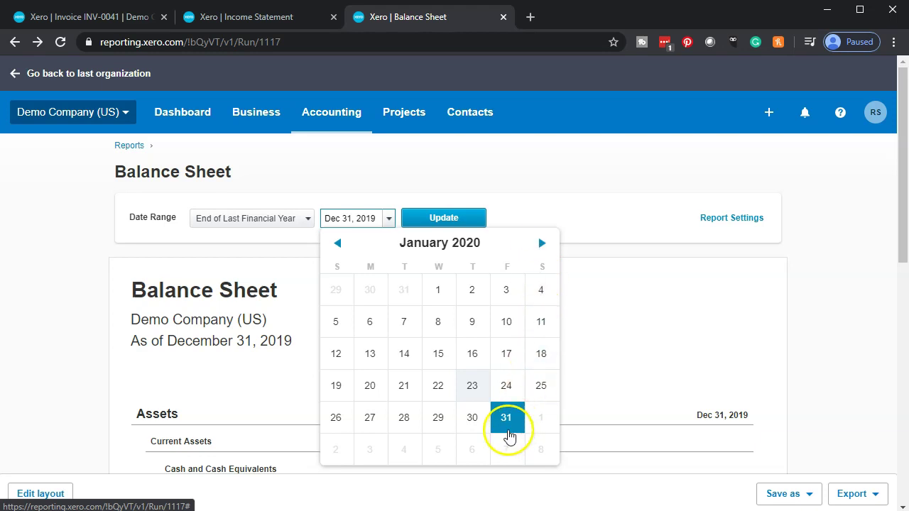
left_click(506, 425)
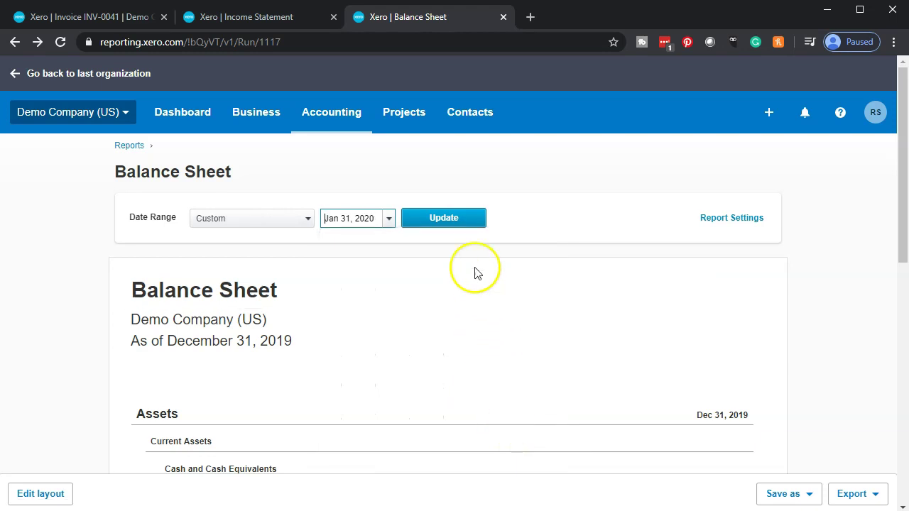
left_click(445, 219)
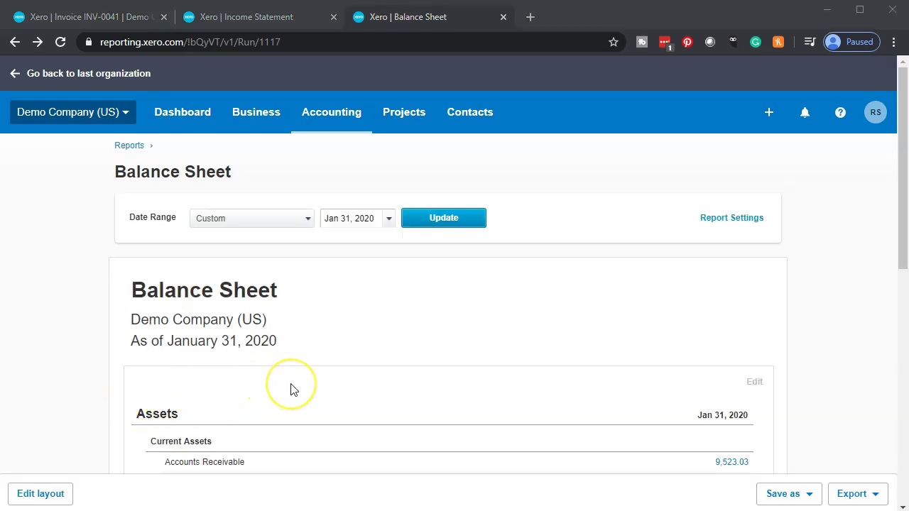
Step: Zoom the report to 125% and scroll to Assets showing Accounts Receivable 9,523.03
key("ctrl+plus")
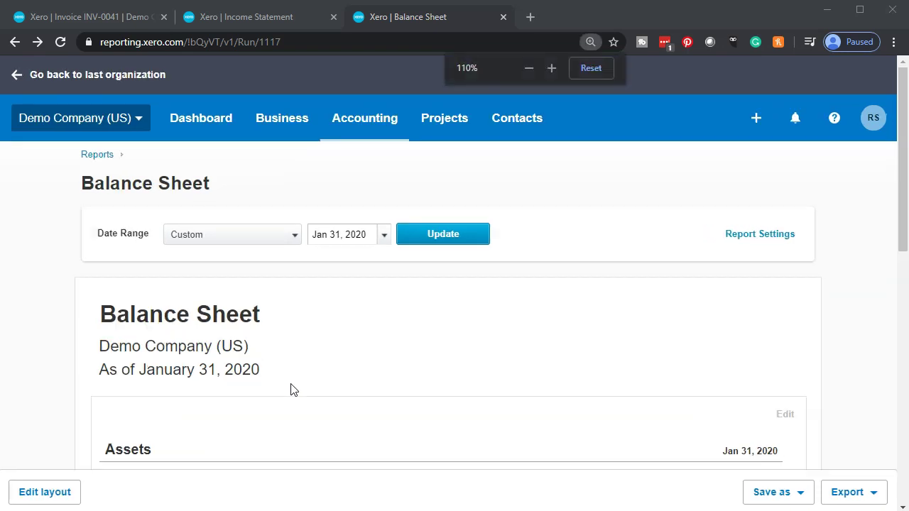
key("ctrl+plus")
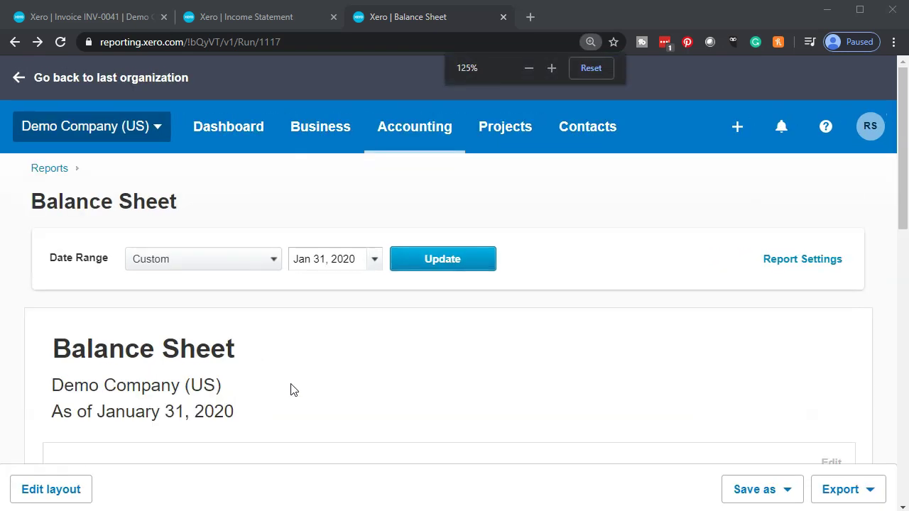
scroll(290, 390, "down", 3)
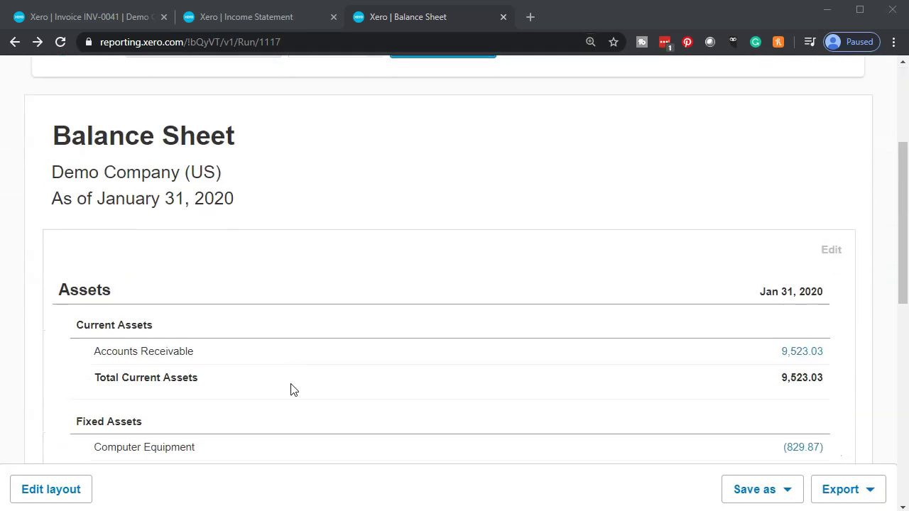
scroll(291, 390, "down", 2)
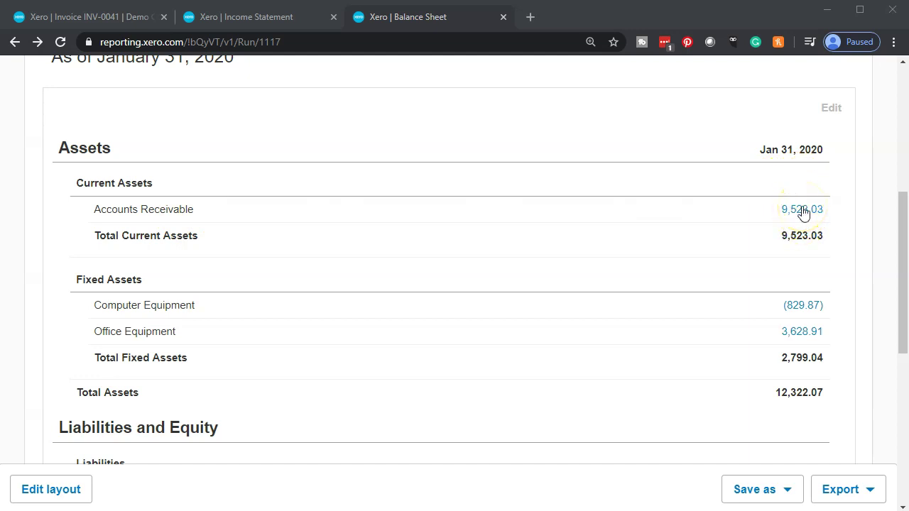
Step: Drill into Accounts Receivable 9,523.03 and zoom out to see INV-0041's 350.40 debit
left_click(803, 210)
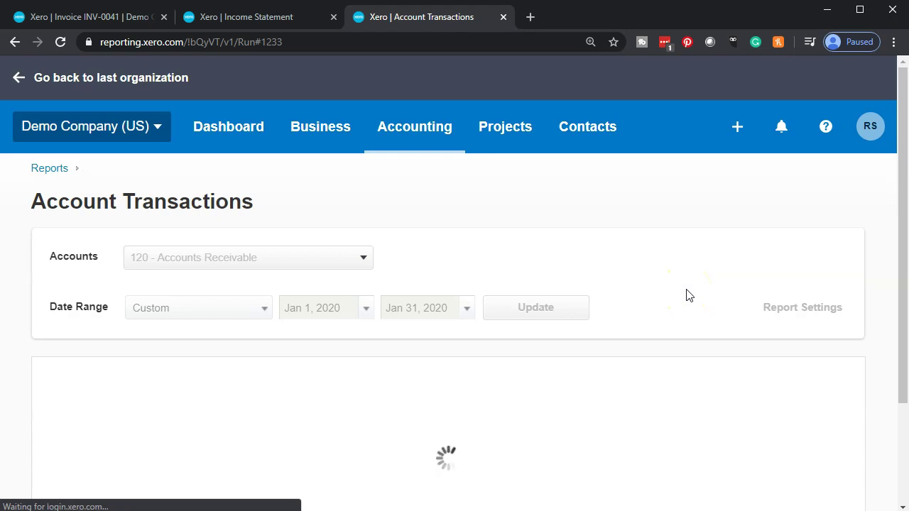
scroll(685, 296, "down", 3)
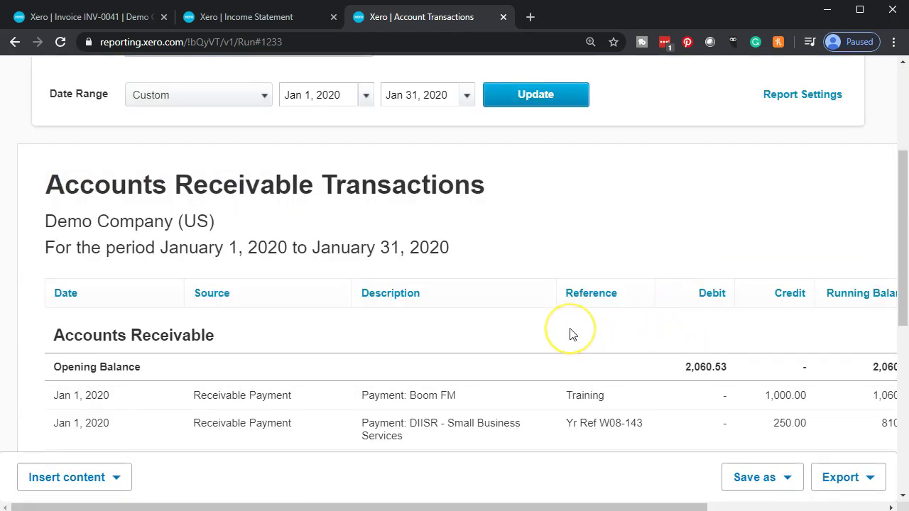
key("ctrl+minus")
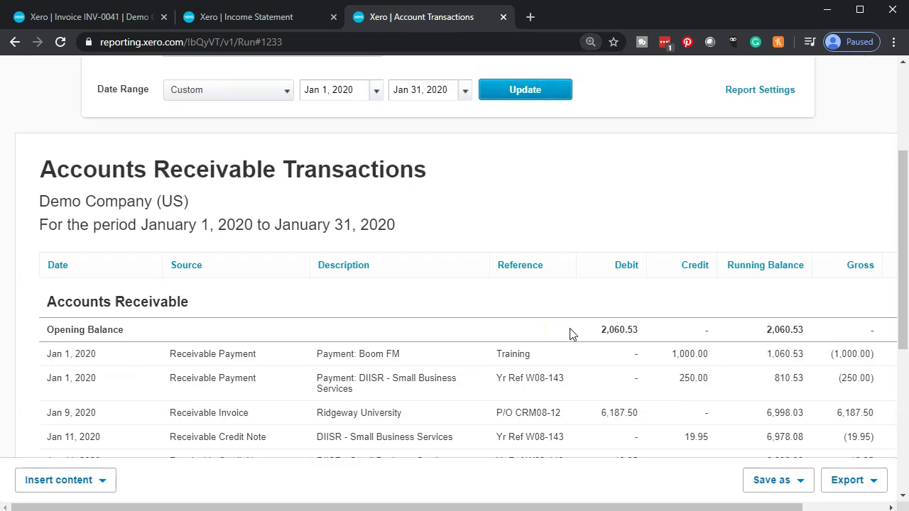
scroll(572, 332, "down", 1)
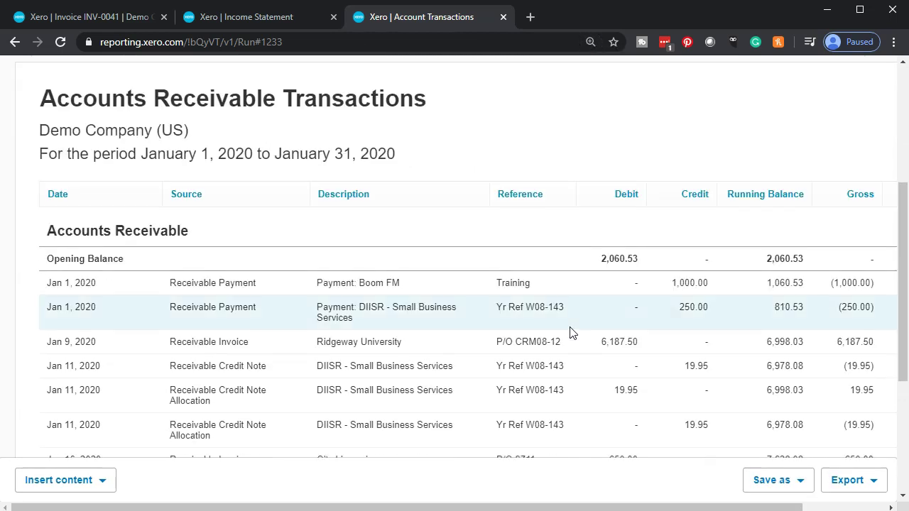
scroll(436, 355, "down", 3)
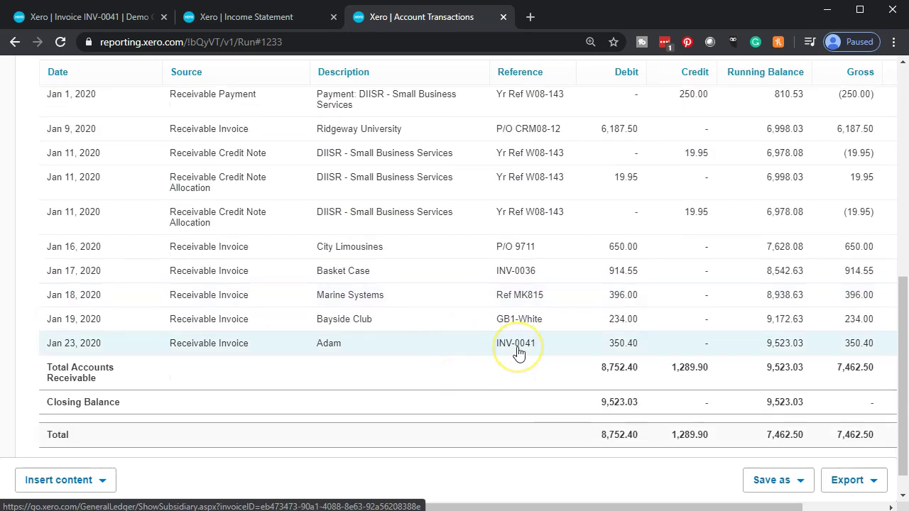
key("ctrl+minus")
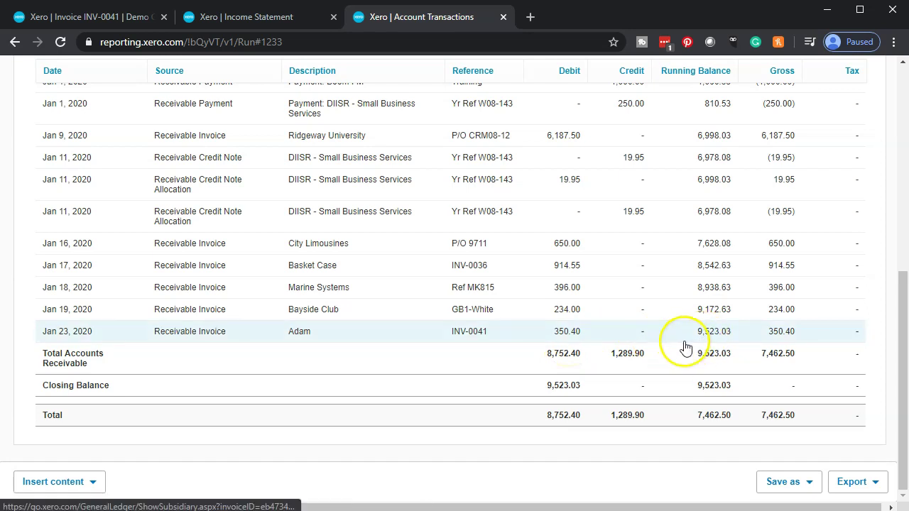
left_click(711, 332)
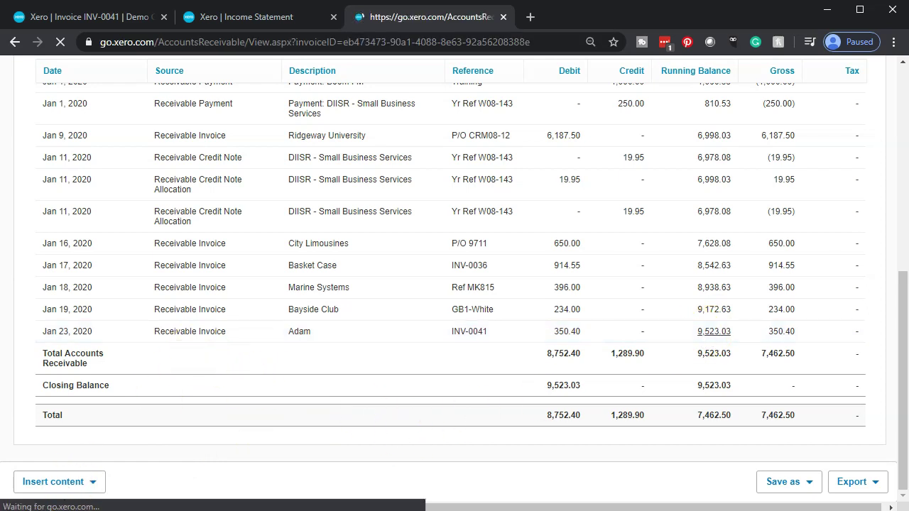
scroll(339, 420, "down", 1)
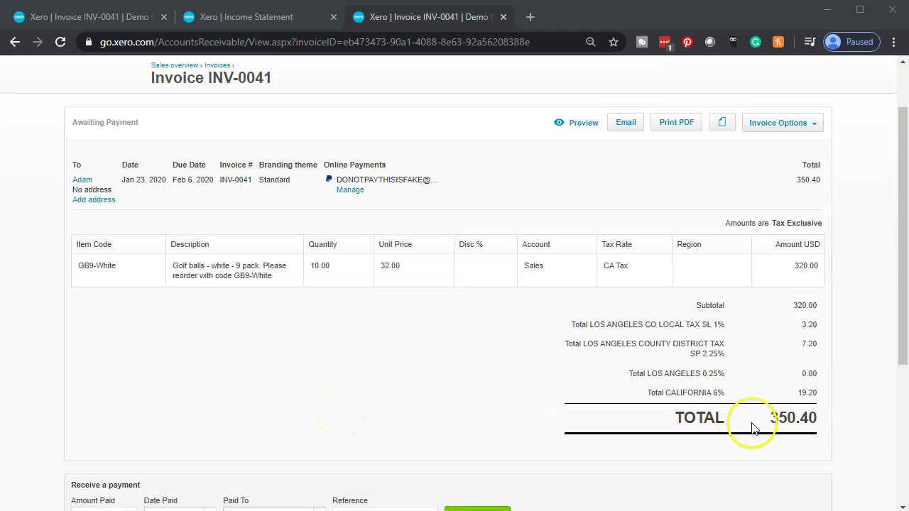
scroll(334, 402, "up", 1)
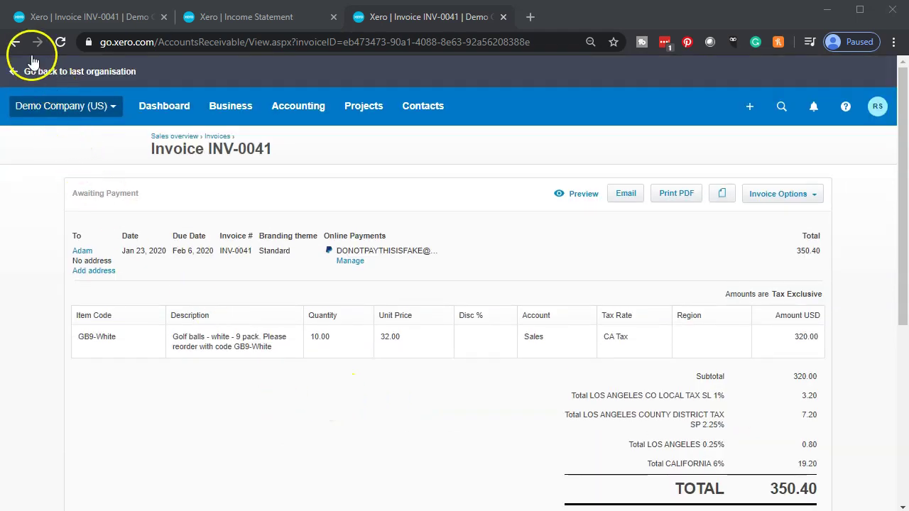
left_click(13, 43)
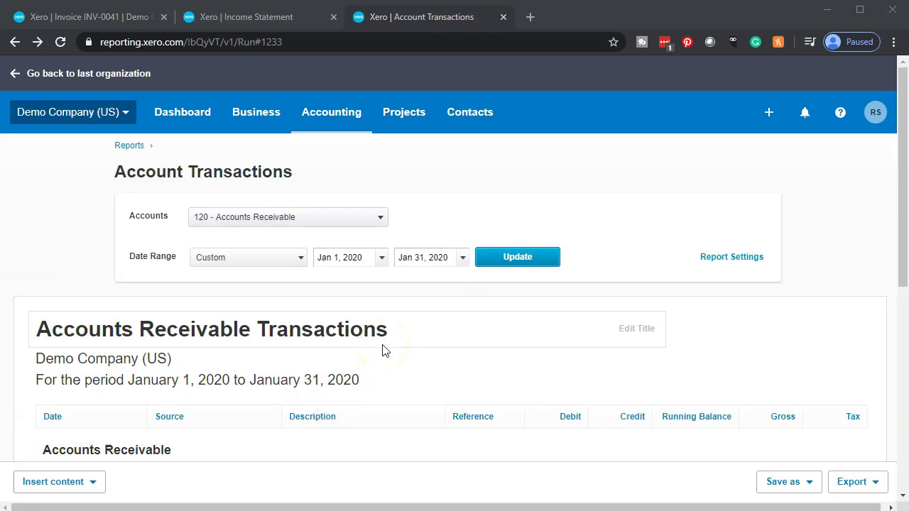
Step: Go back to the Balance Sheet, then bring up the 2020 Income Statement tab
scroll(382, 350, "down", 2)
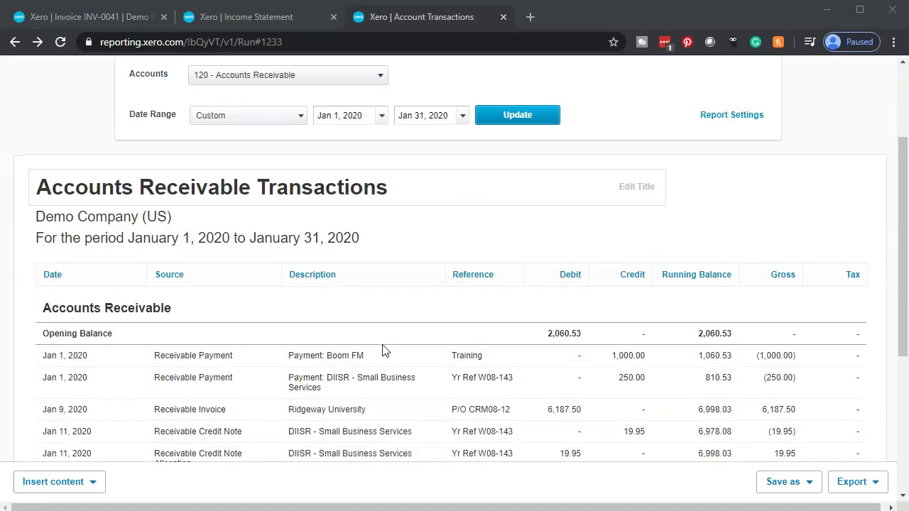
scroll(382, 350, "down", 3)
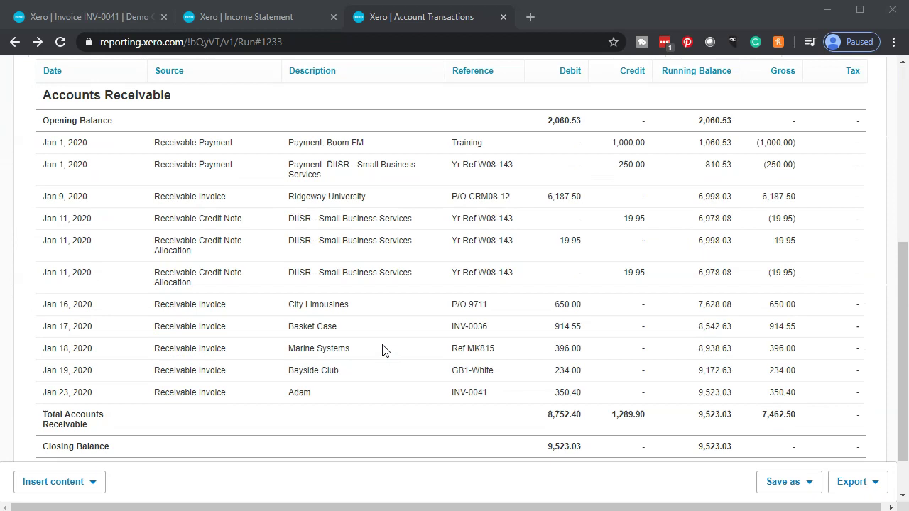
scroll(216, 272, "up", 1)
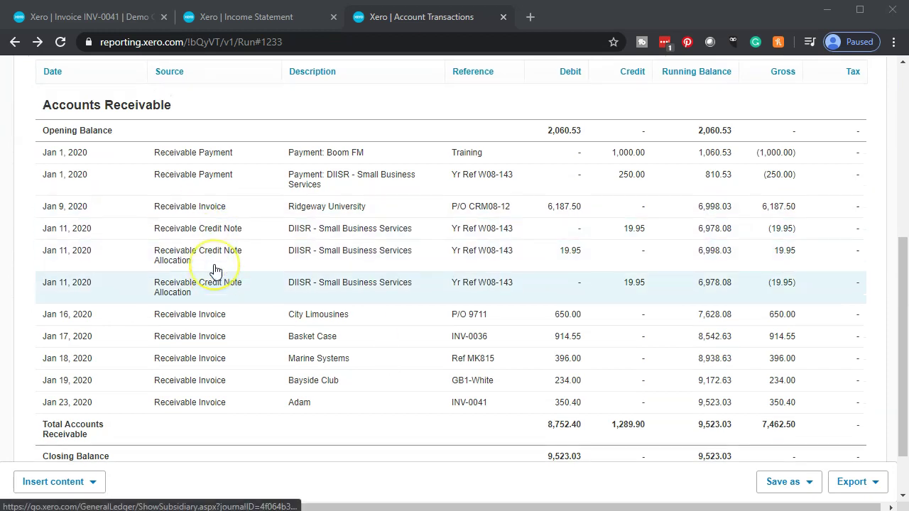
scroll(217, 271, "up", 1)
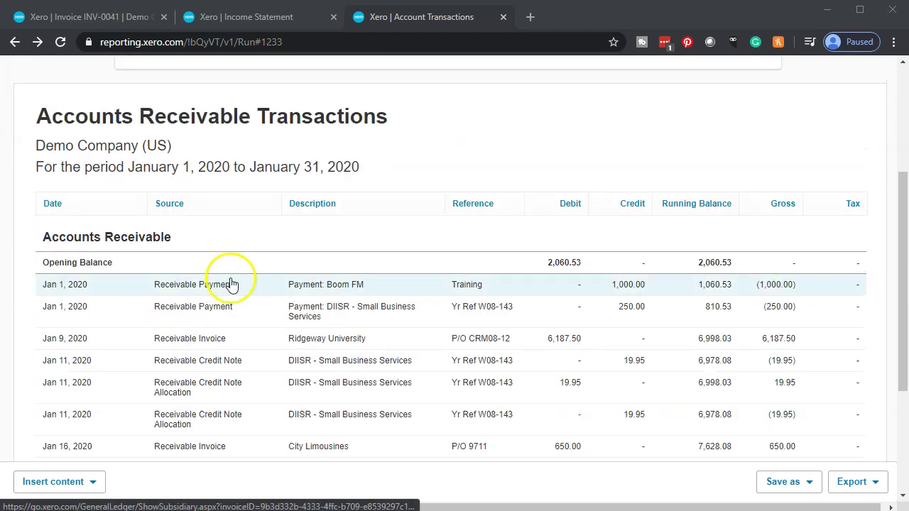
scroll(230, 274, "up", 1)
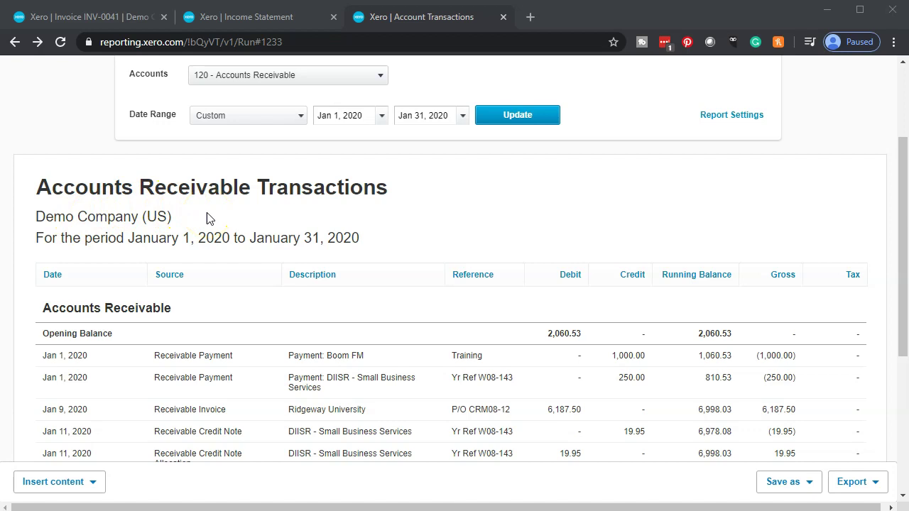
scroll(487, 305, "down", 3)
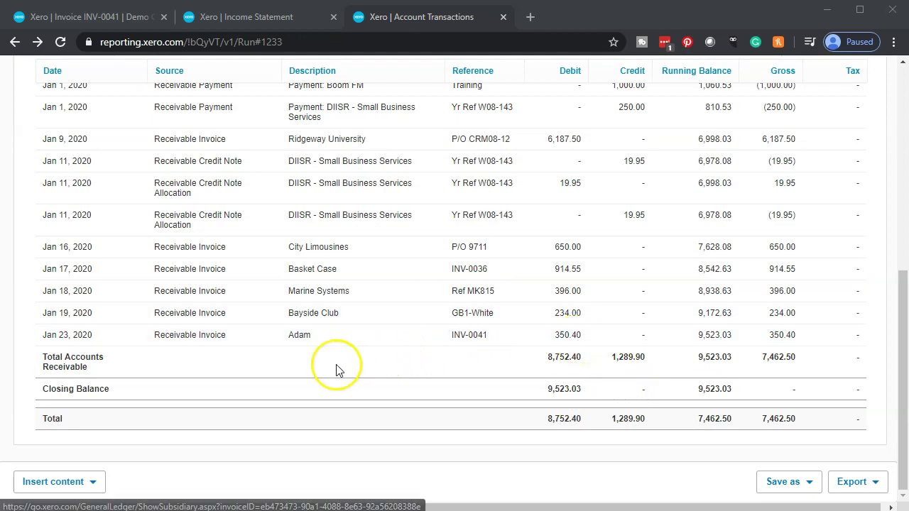
scroll(335, 365, "up", 3)
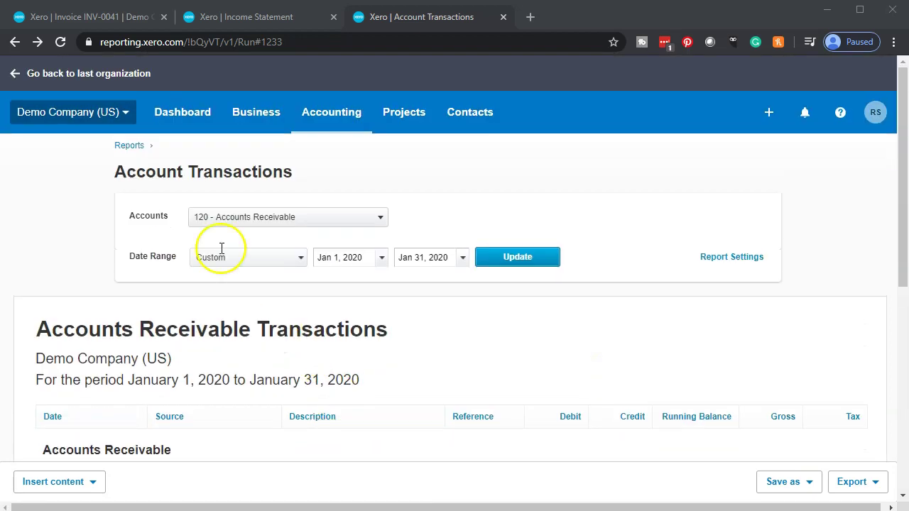
left_click(15, 42)
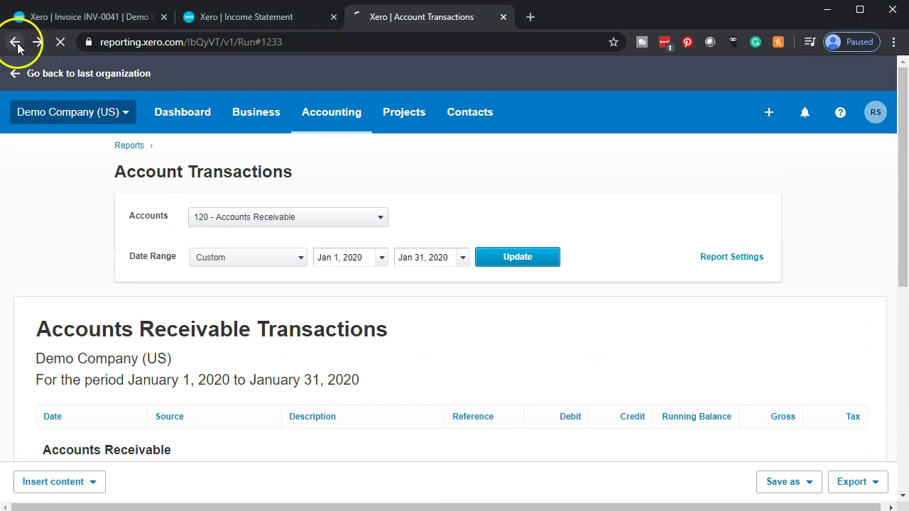
left_click(229, 20)
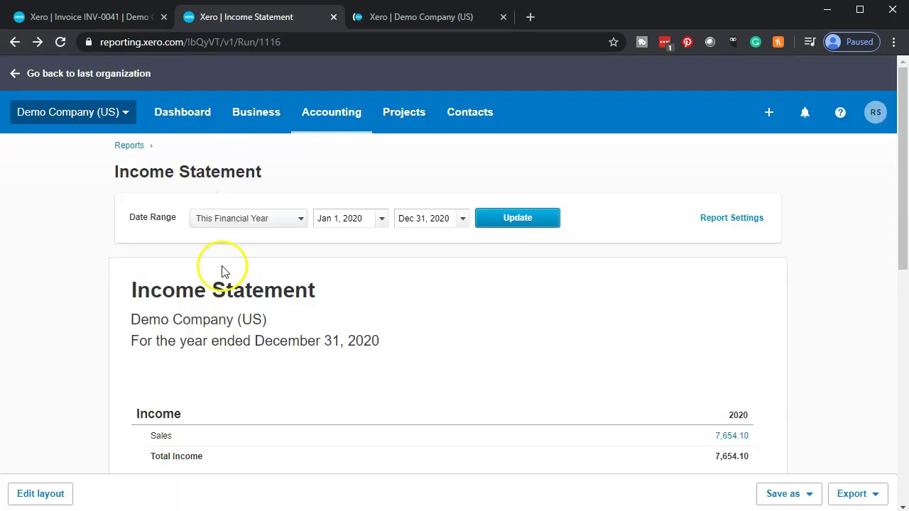
Step: Drill into the 400 - Sales transactions behind the 7,654.10 Sales figure
scroll(146, 313, "down", 3)
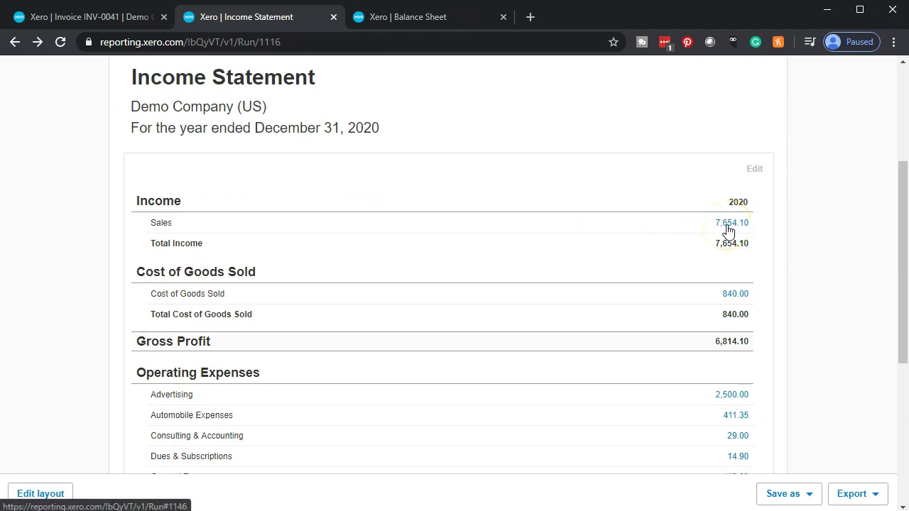
left_click(730, 225)
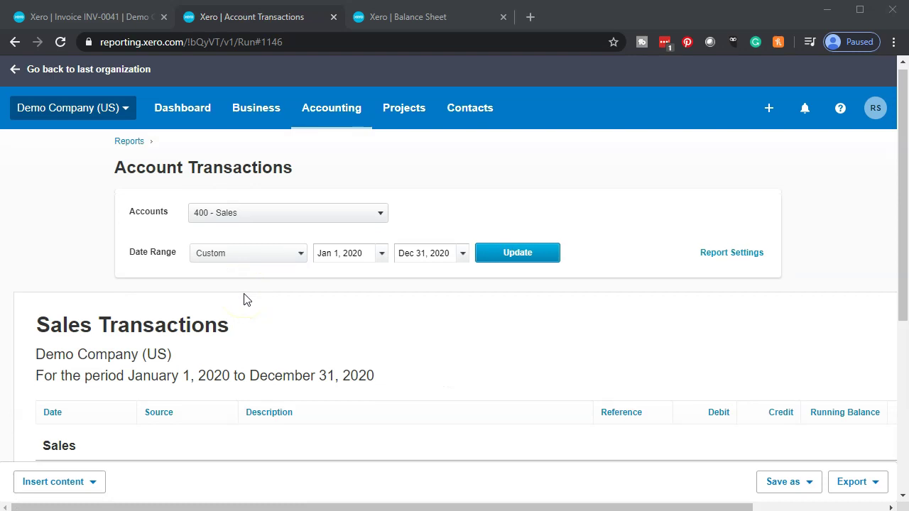
Step: Open invoice INV-0041 from the customer's 320.00 row at the bottom of the Sales transactions
scroll(244, 299, "down", 3)
scroll(243, 299, "down", 2)
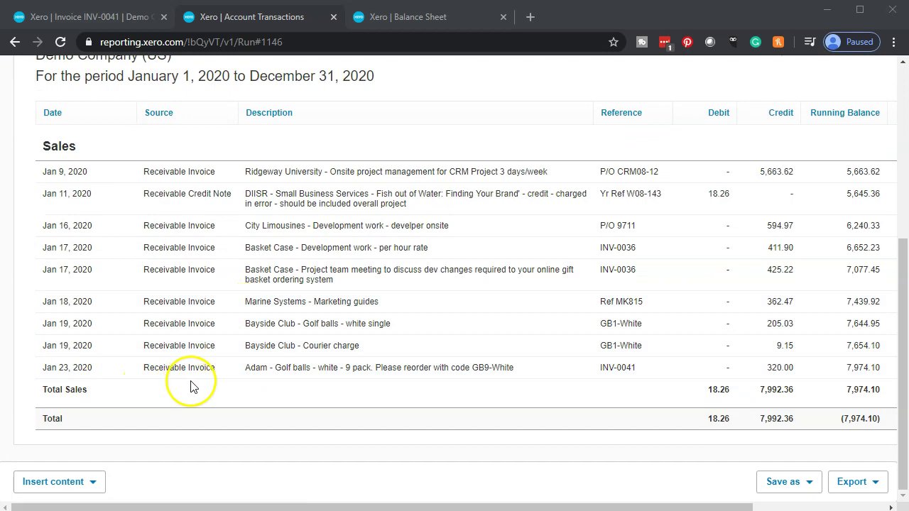
left_click(785, 374)
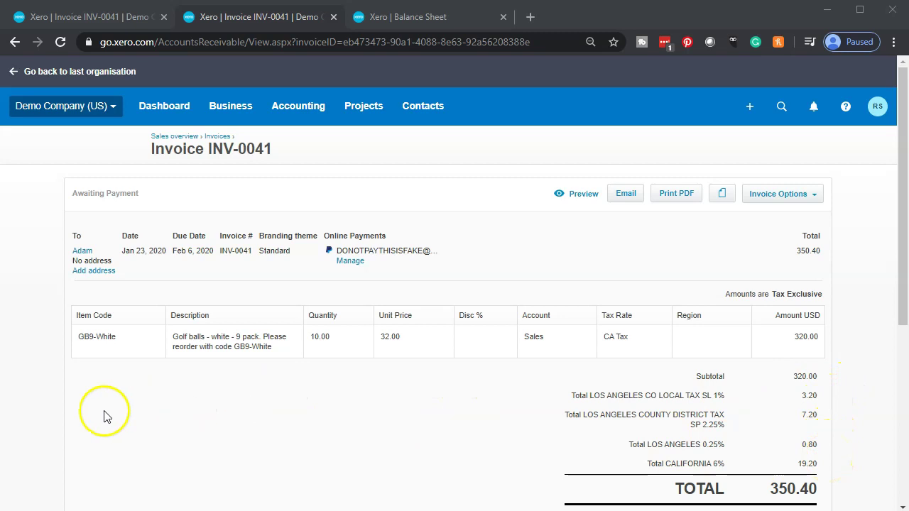
left_click(15, 42)
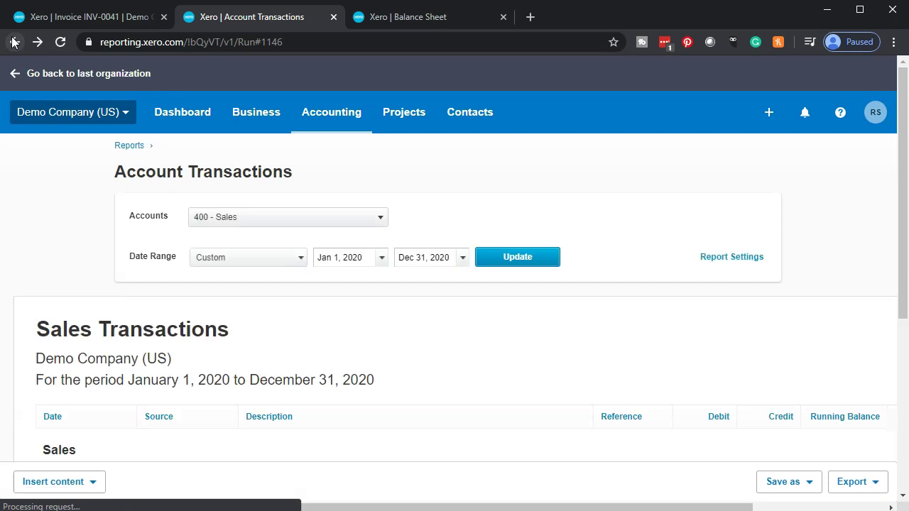
Step: On the Balance Sheet, drill into the 2,685.78 Sales Tax liability under Liabilities and Equity
left_click(431, 21)
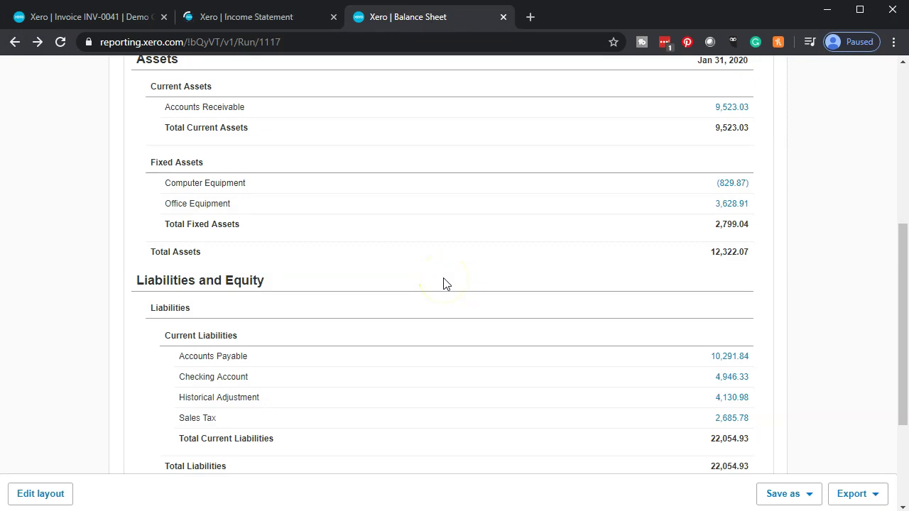
scroll(131, 345, "down", 1)
scroll(129, 344, "down", 1)
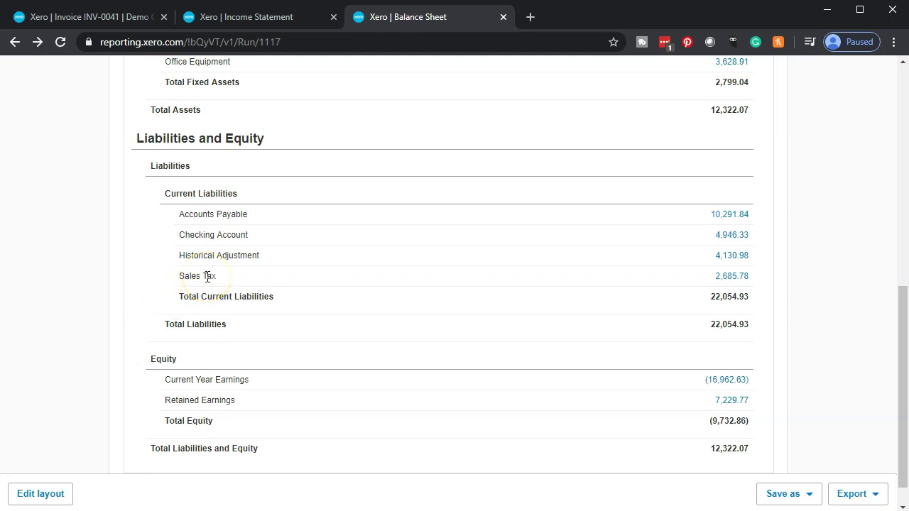
left_click(732, 276)
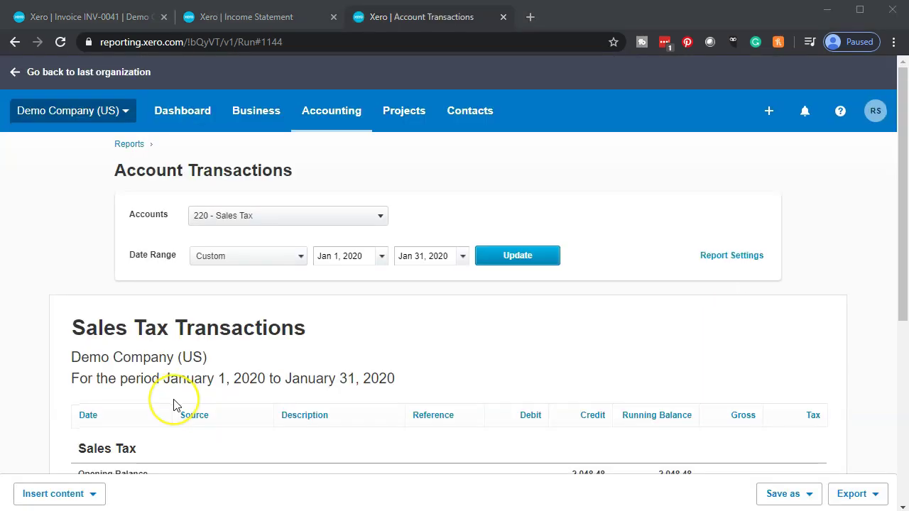
Step: Leave the 220 - Sales Tax transactions for the January 31, 2020 Balance Sheet
scroll(174, 405, "down", 5)
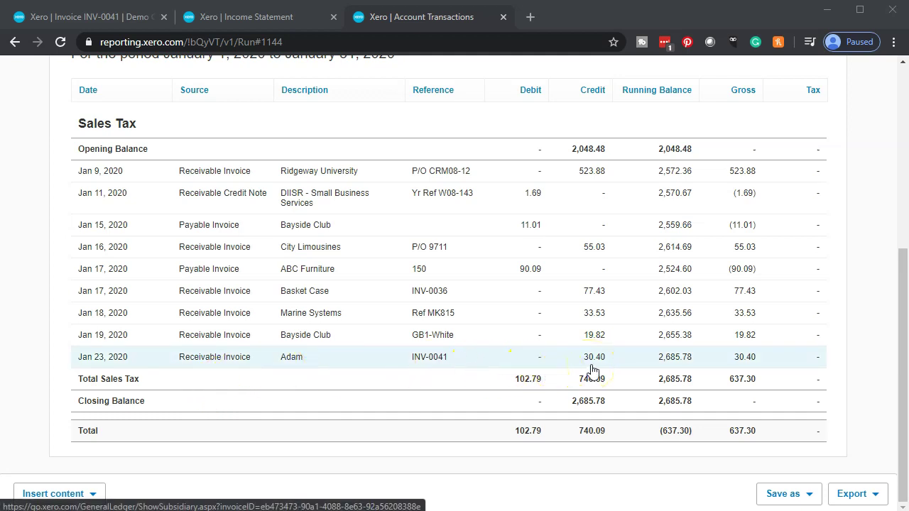
scroll(211, 345, "up", 5)
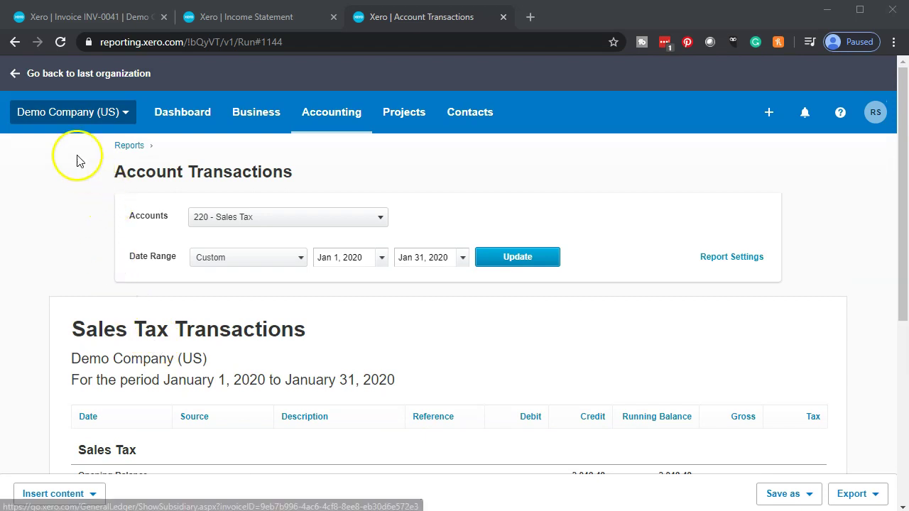
left_click(13, 43)
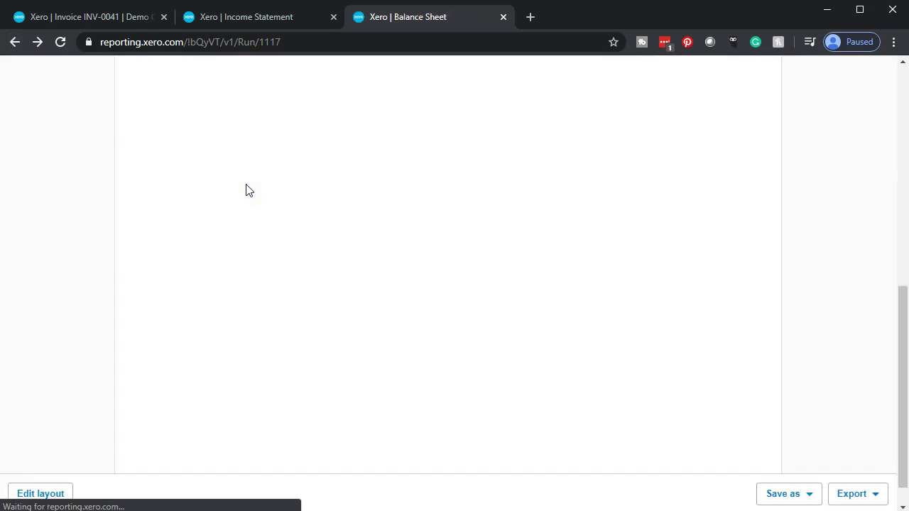
left_click(245, 229)
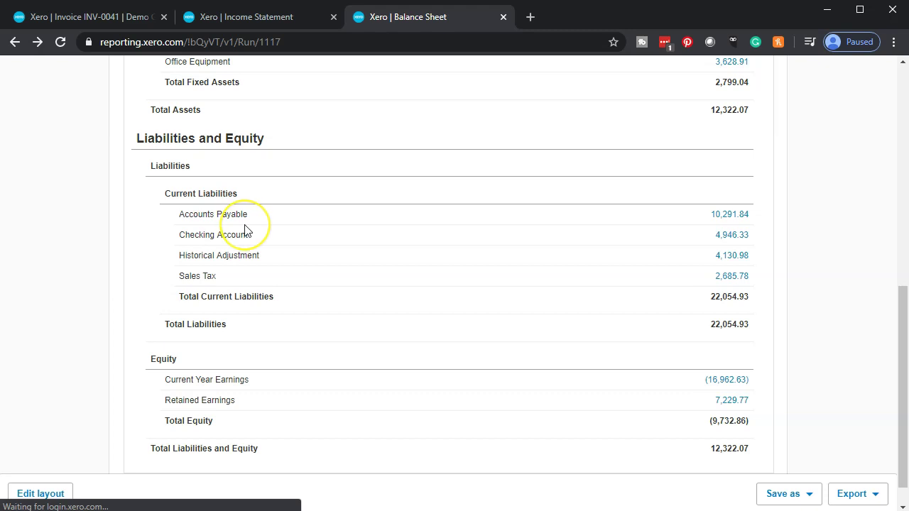
scroll(252, 291, "up", 2)
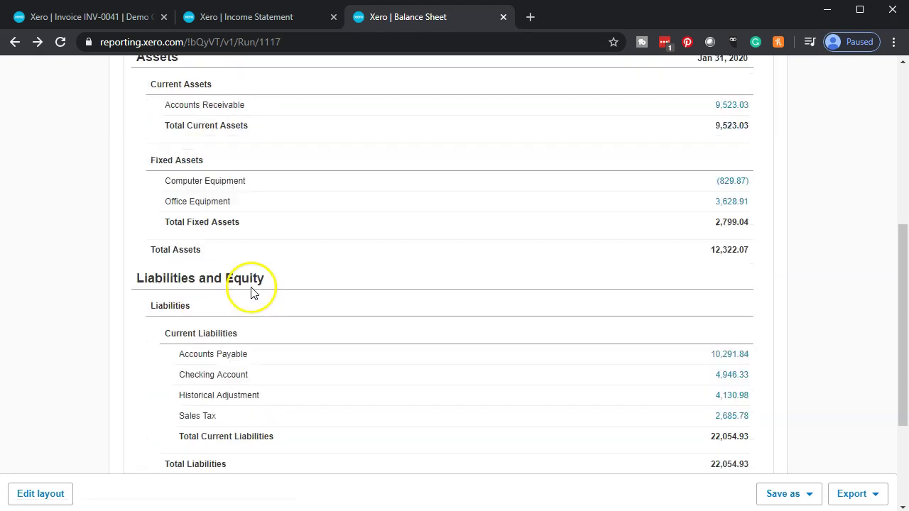
scroll(268, 320, "up", 1)
scroll(272, 327, "up", 1)
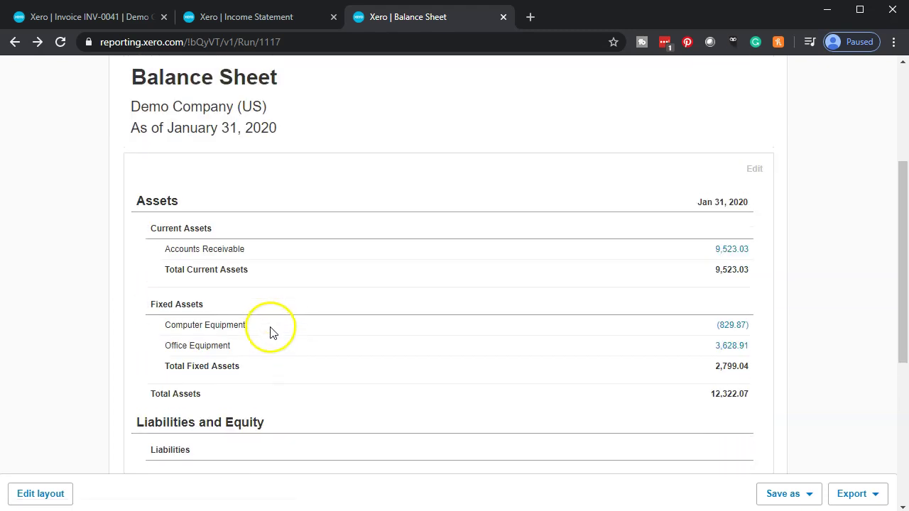
scroll(126, 370, "down", 1)
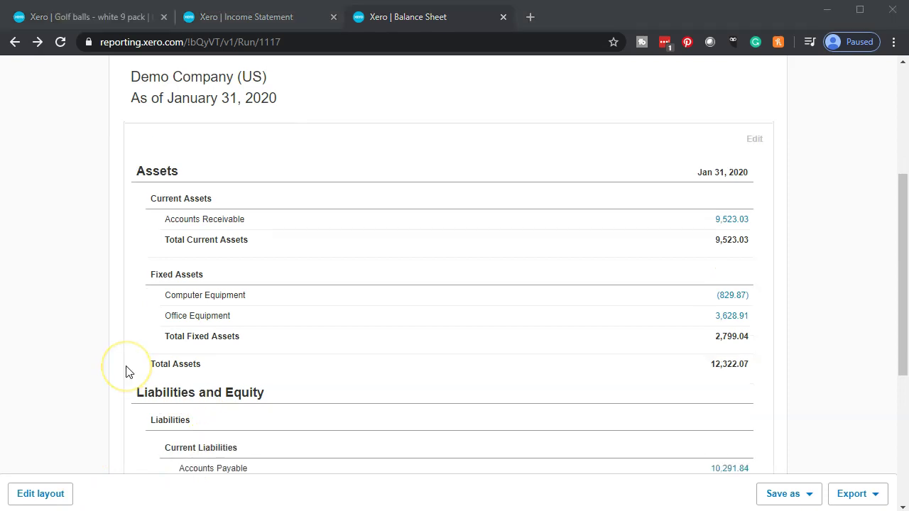
scroll(125, 372, "up", 1)
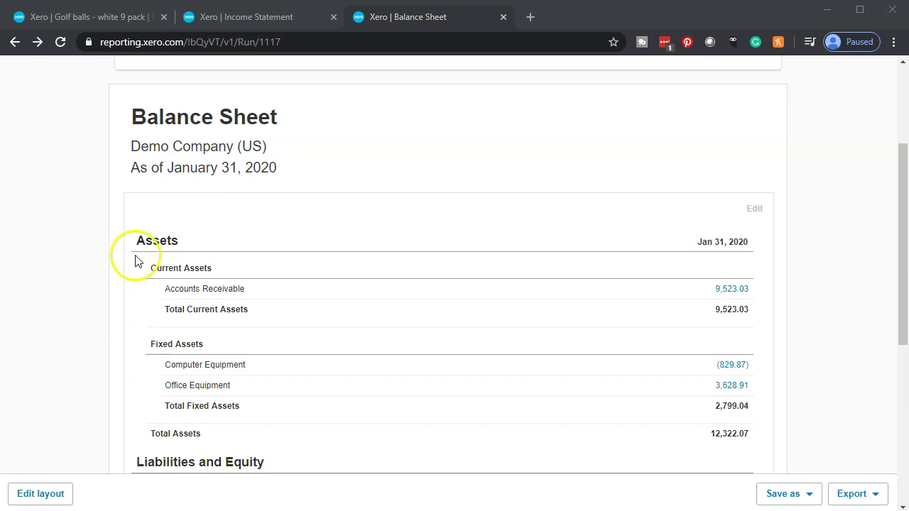
Step: Open the GB9-White Golf balls - white 9 pack item from Products and Services for editing
left_click(92, 17)
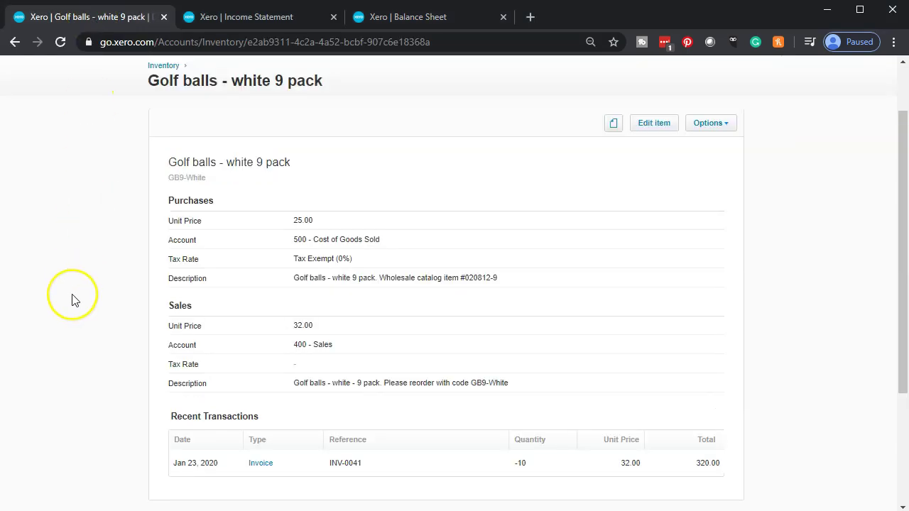
scroll(73, 301, "up", 1)
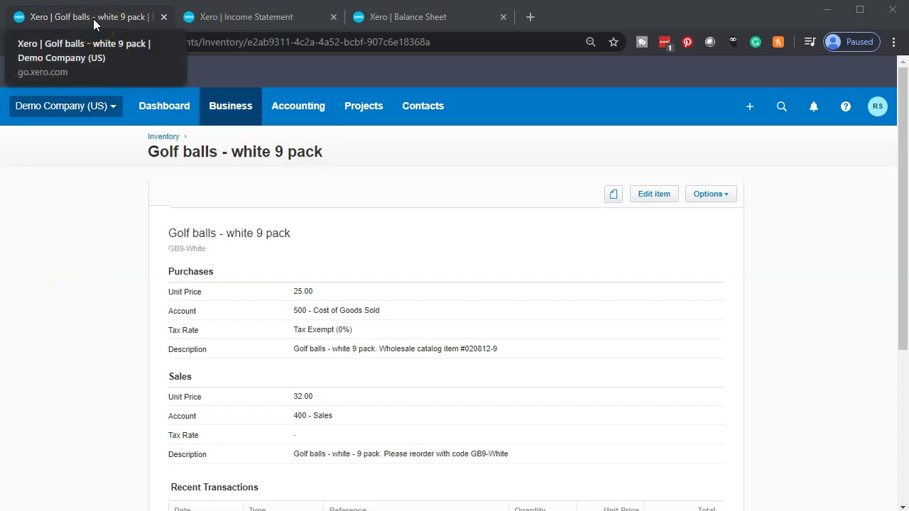
left_click(223, 112)
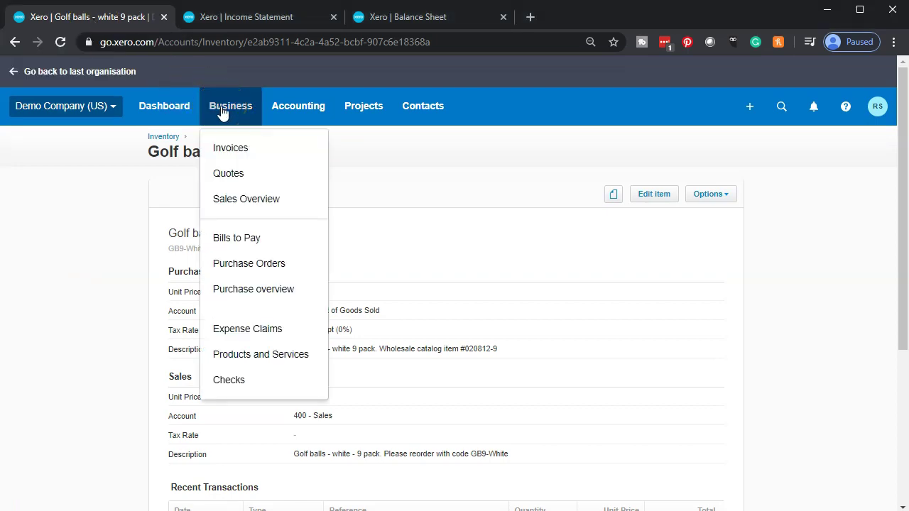
left_click(259, 355)
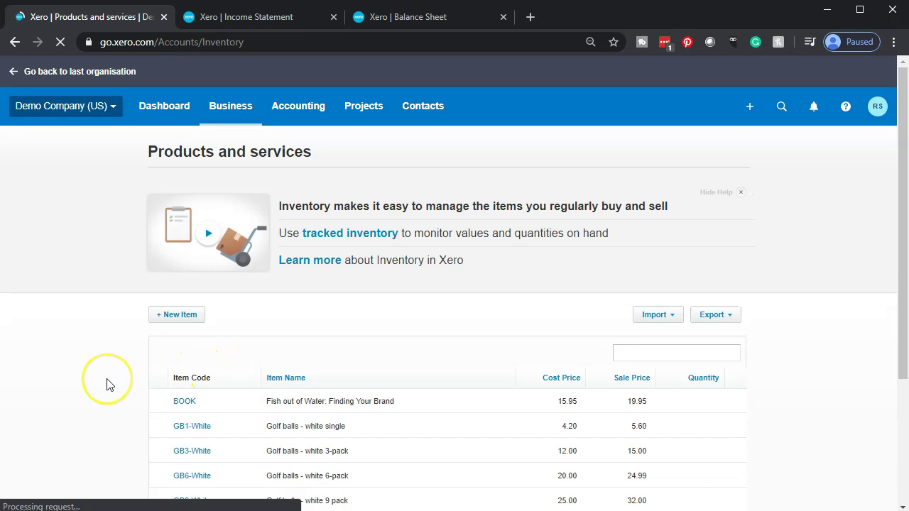
key("ctrl+plus")
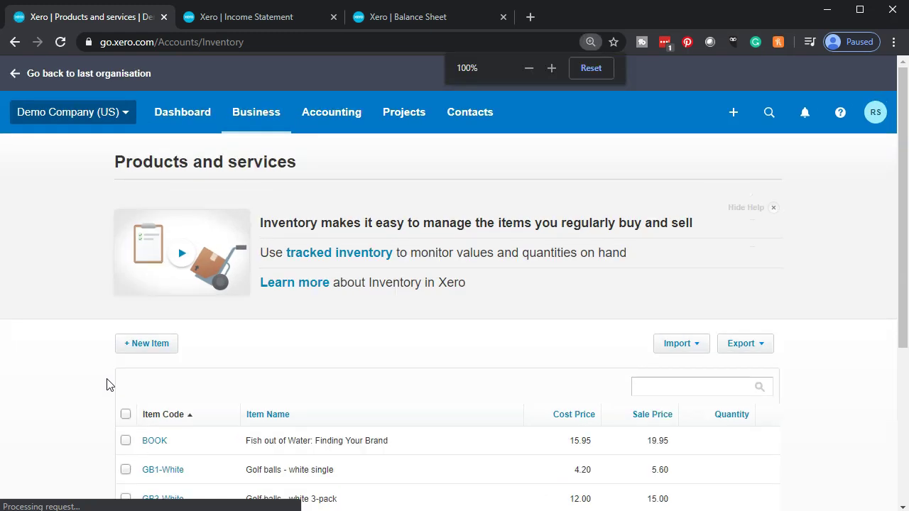
scroll(108, 384, "down", 4)
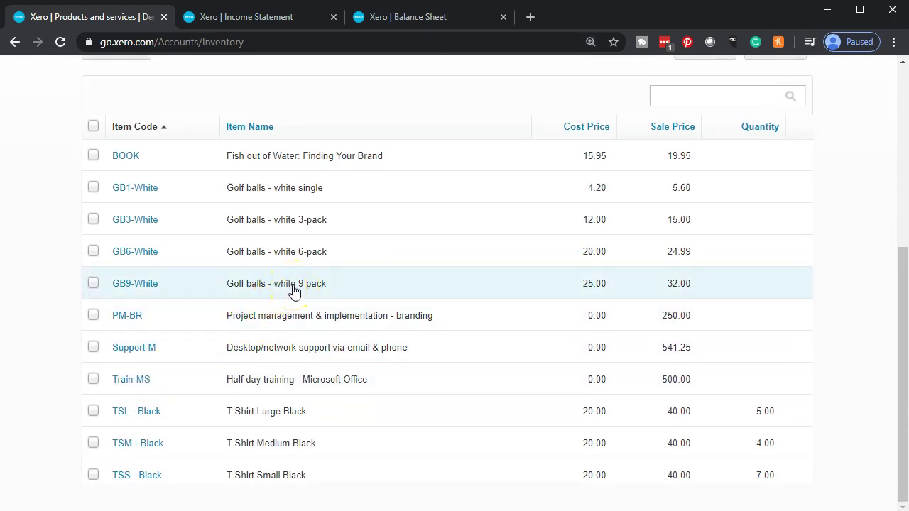
left_click(293, 286)
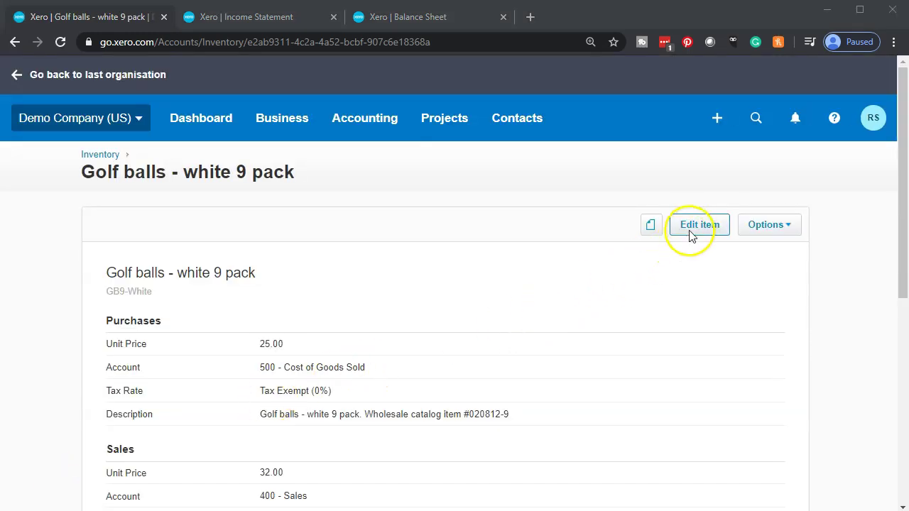
left_click(692, 231)
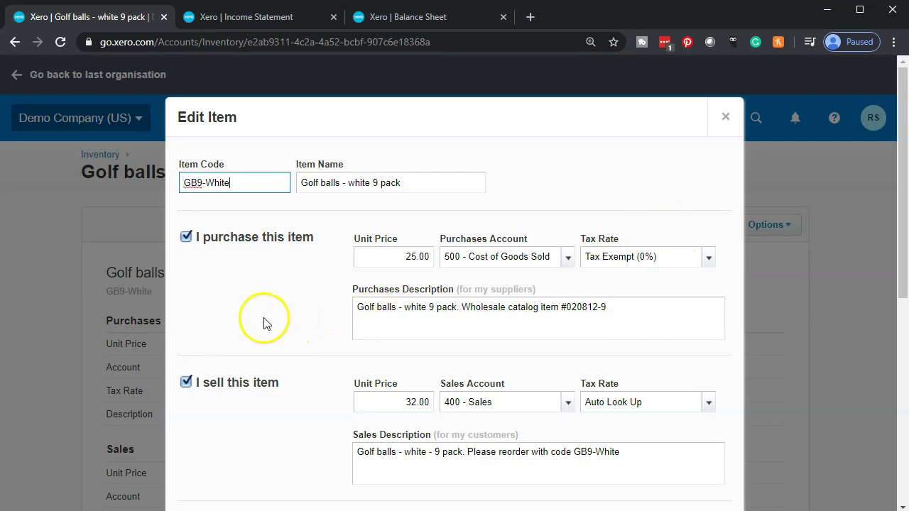
Step: Turn on inventory tracking for the golf balls item with 140 - Inventory as asset account
scroll(248, 342, "down", 1)
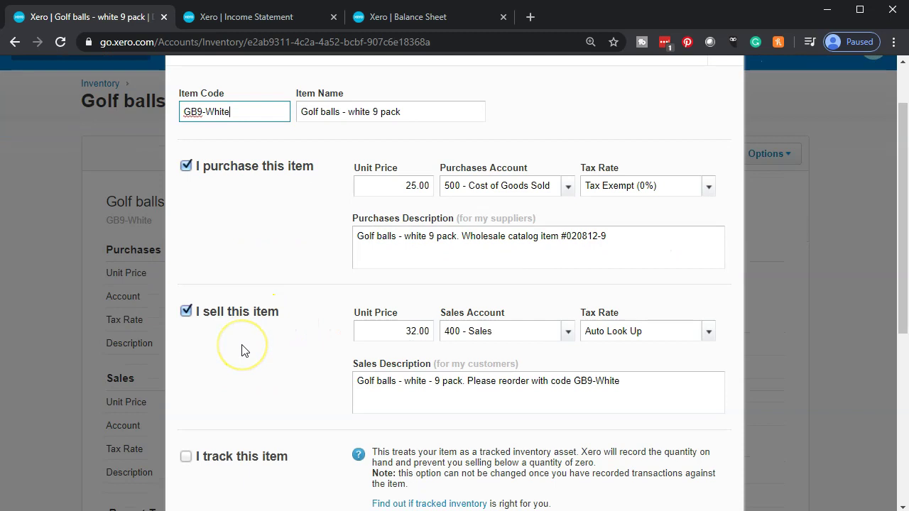
scroll(242, 349, "down", 2)
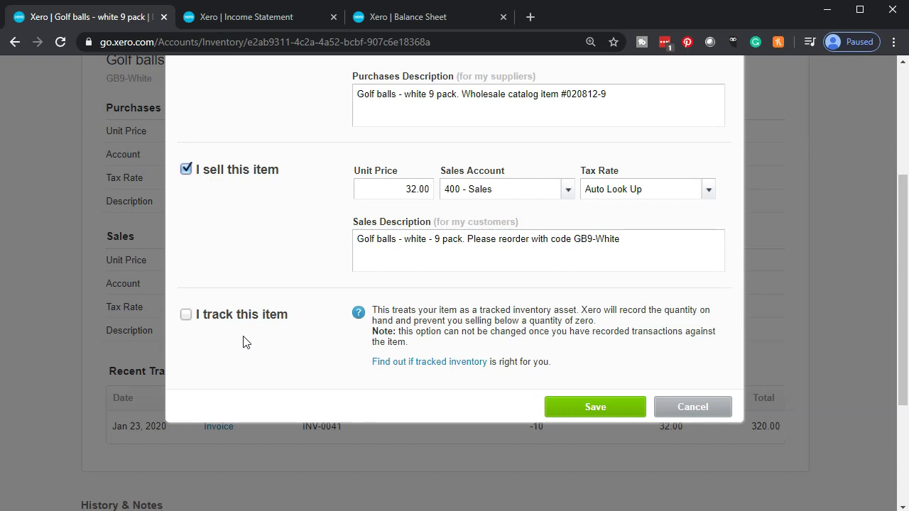
left_click(186, 317)
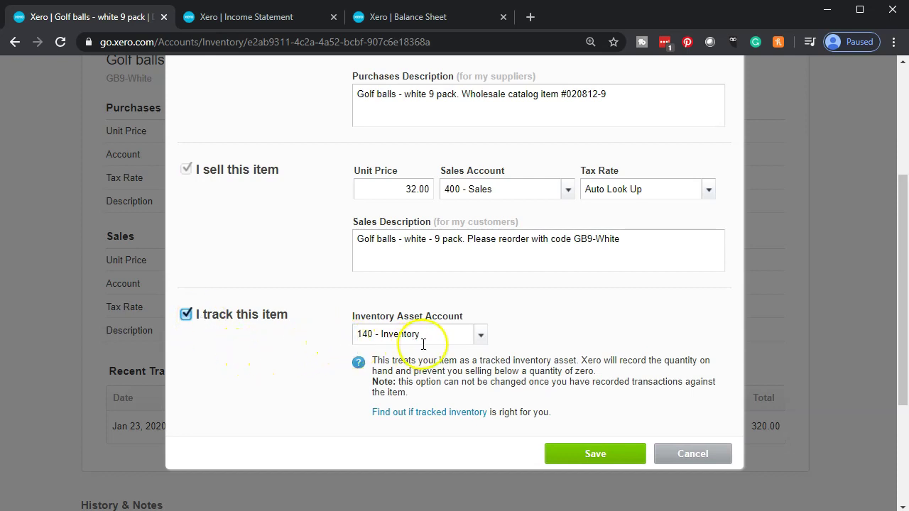
left_click(482, 338)
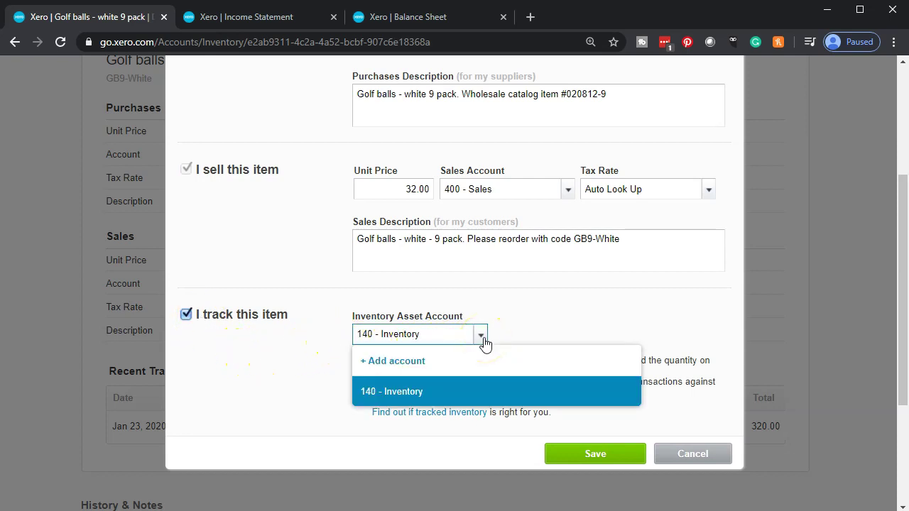
left_click(482, 336)
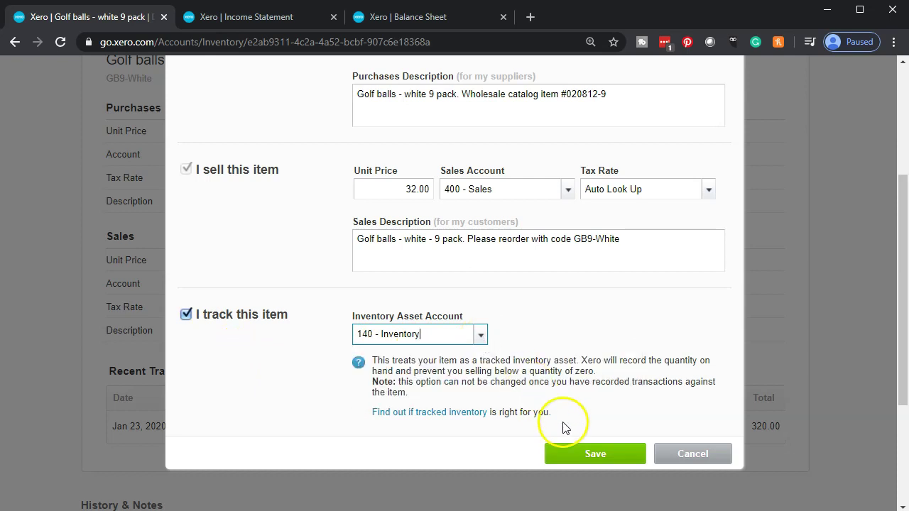
left_click(581, 454)
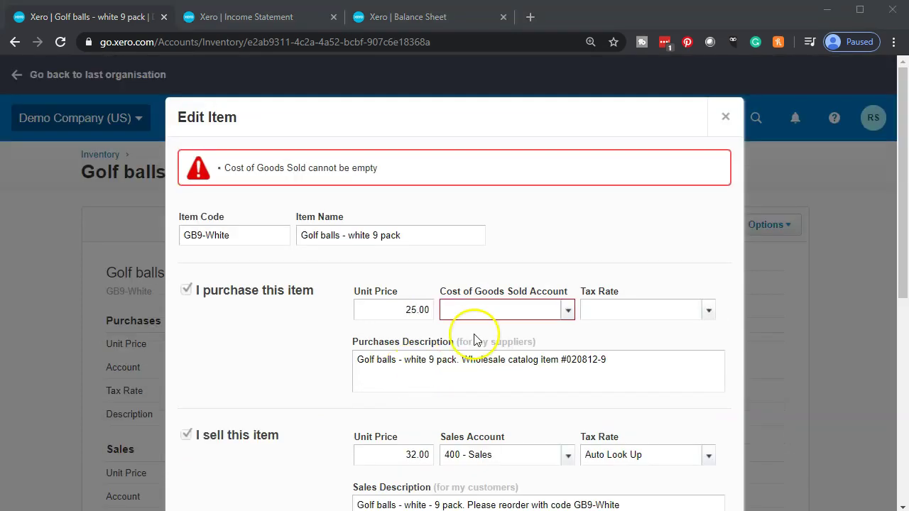
Step: Set the cost of goods sold account to 500 - Cost of Goods Sold and save
left_click(568, 316)
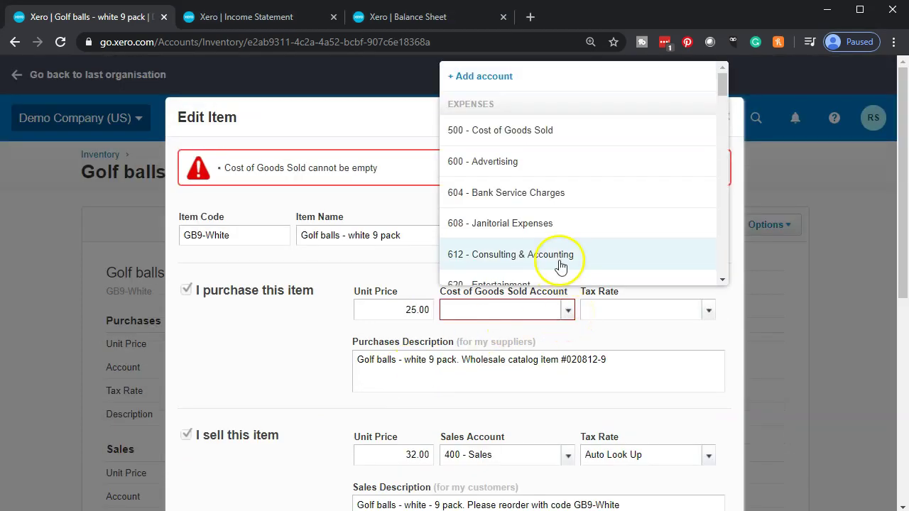
left_click(536, 135)
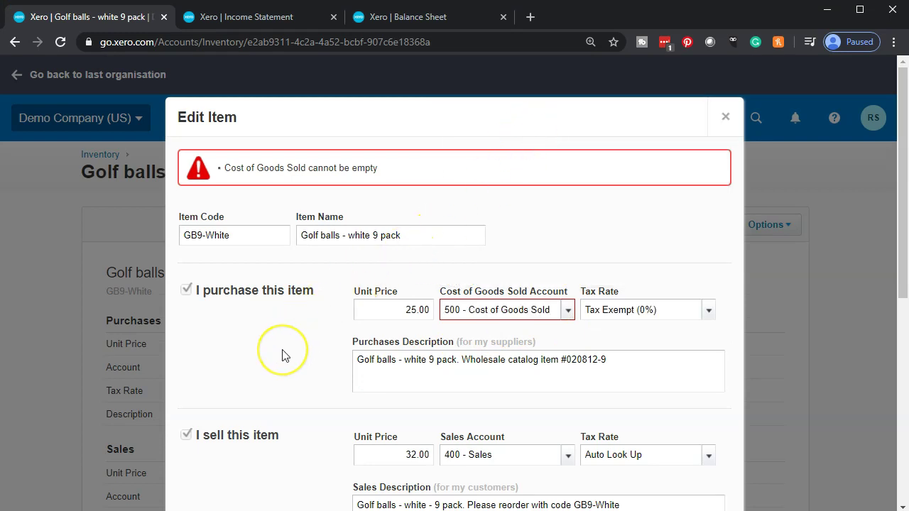
scroll(282, 355, "down", 3)
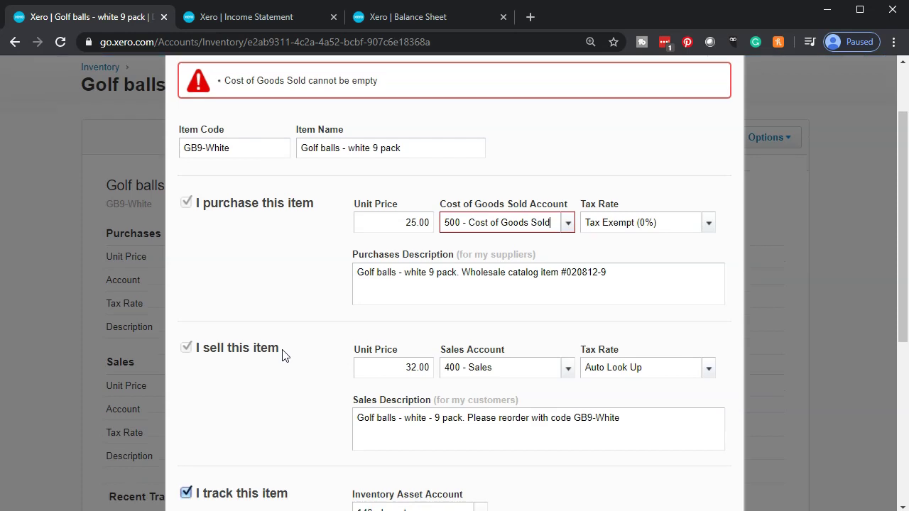
scroll(282, 355, "down", 2)
left_click(584, 365)
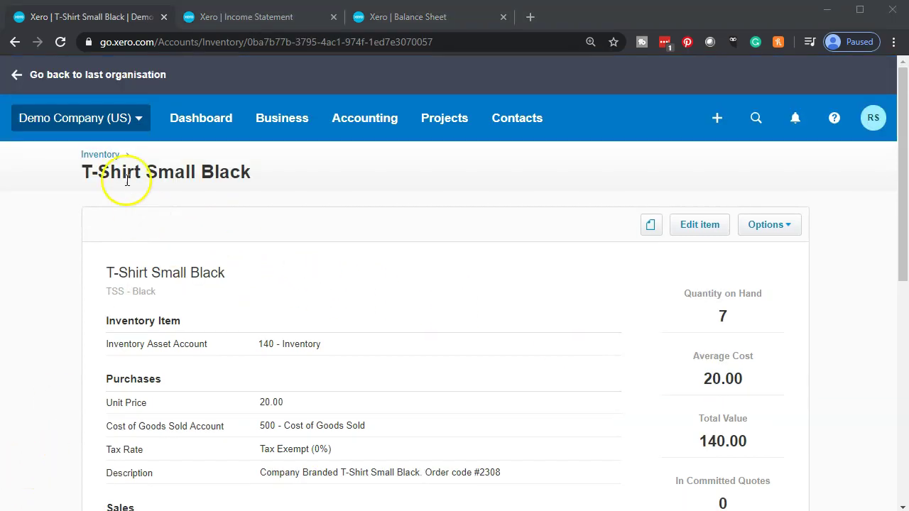
Step: Open T-Shirt Small Black and review its settings: 7 on hand at 20.00 average cost
left_click(100, 154)
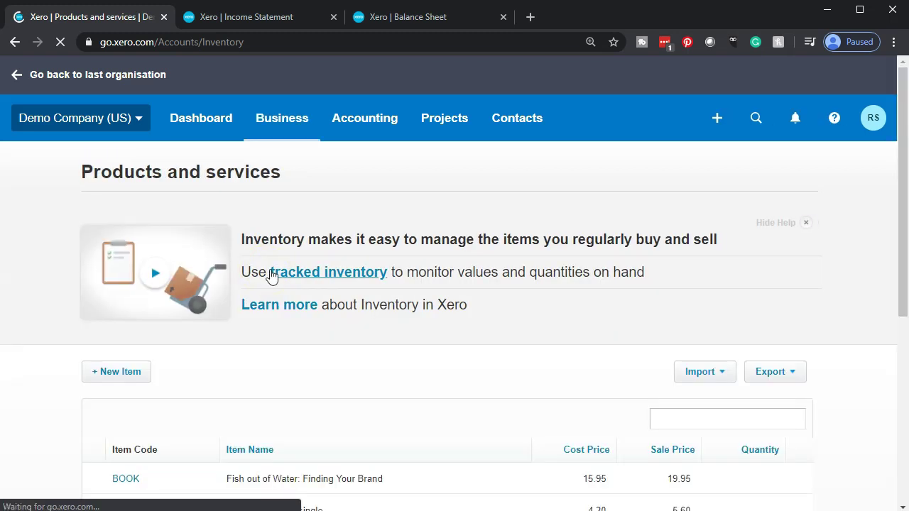
scroll(272, 274, "down", 5)
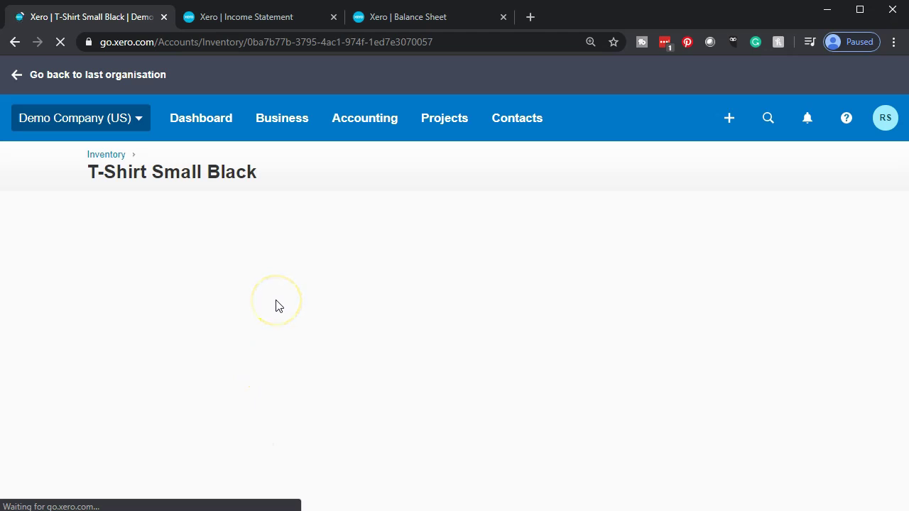
scroll(277, 305, "down", 2)
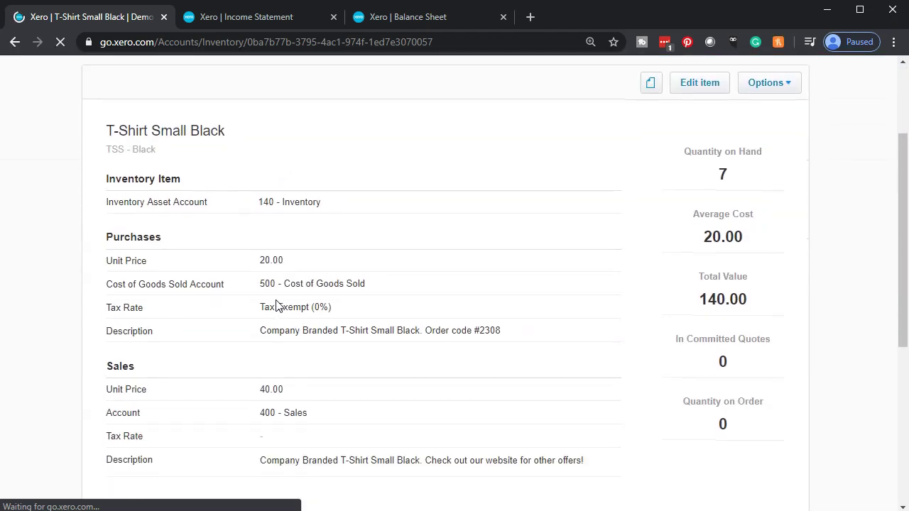
scroll(277, 305, "down", 2)
left_click(441, 289)
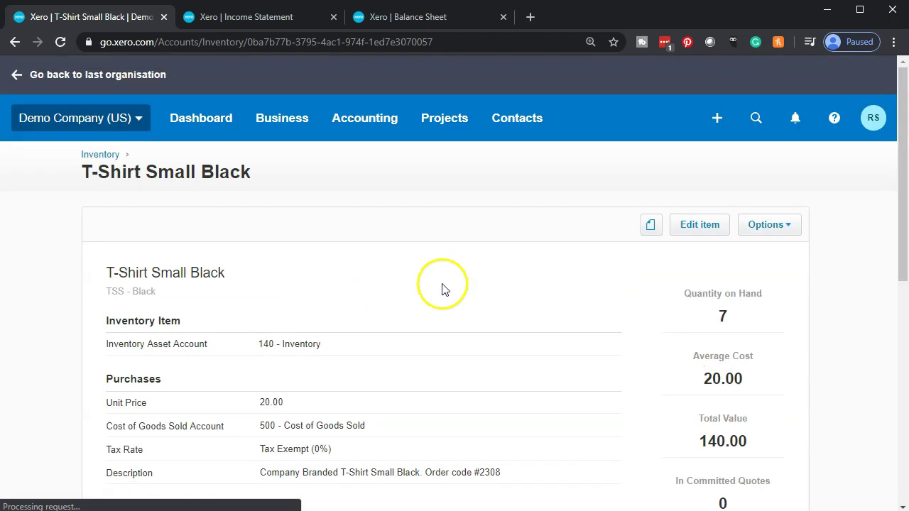
left_click(683, 226)
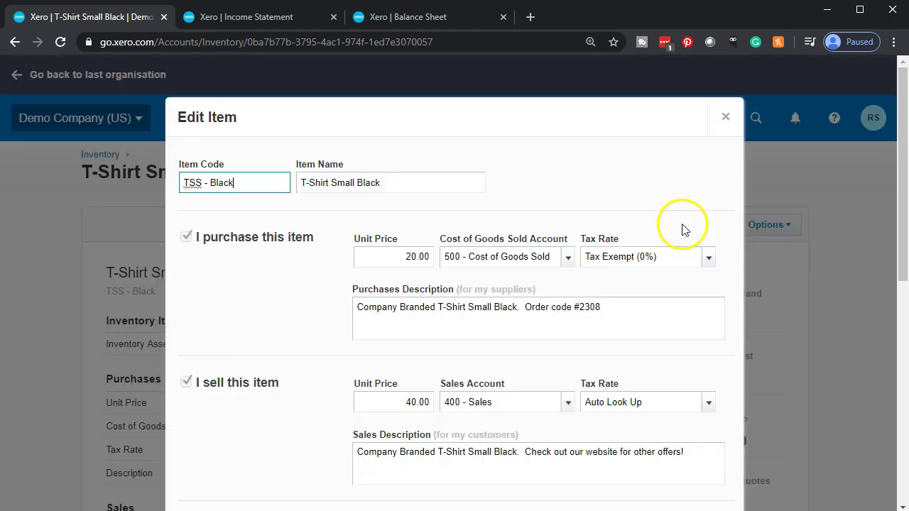
scroll(397, 334, "down", 3)
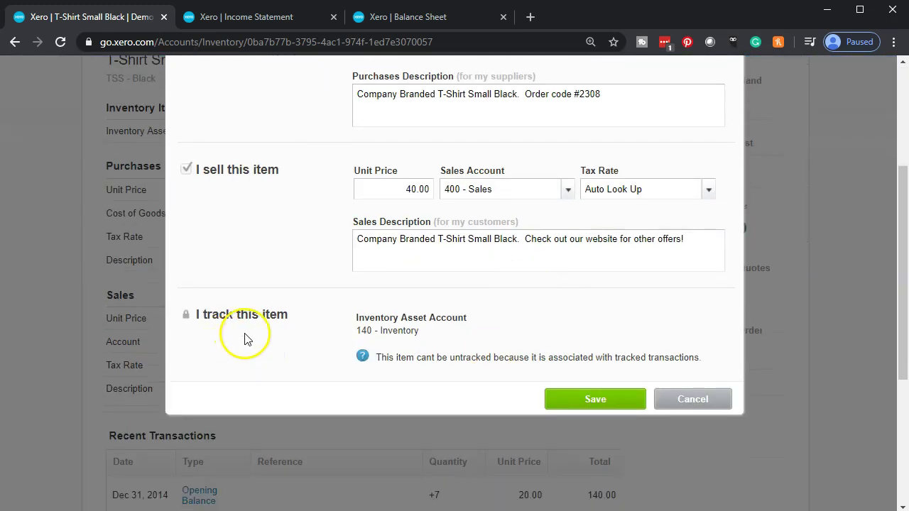
scroll(244, 338, "up", 3)
left_click(727, 118)
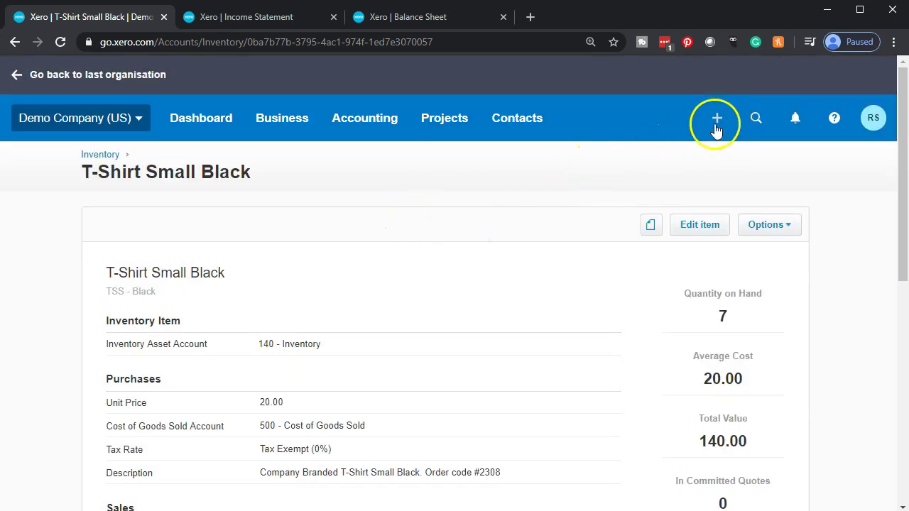
Step: Start a new sales invoice from the + Create new menu
left_click(717, 119)
scroll(660, 429, "down", 2)
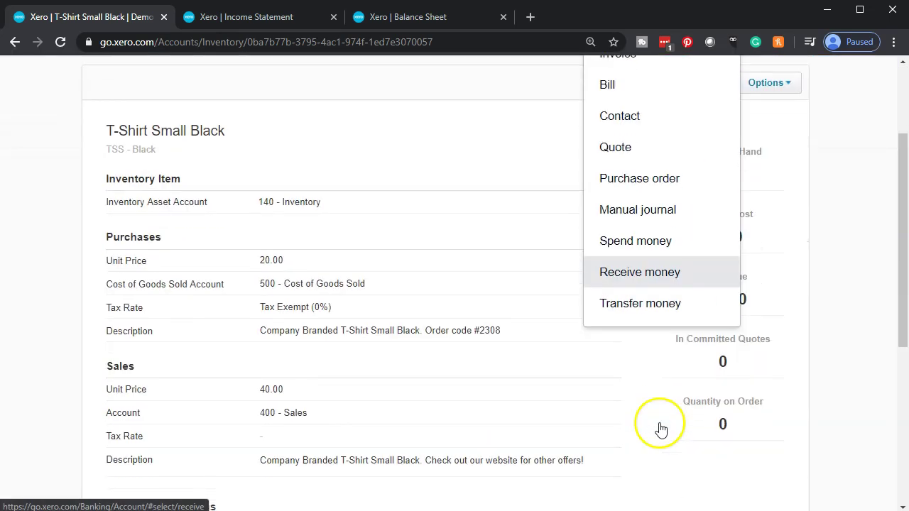
scroll(653, 411, "up", 1)
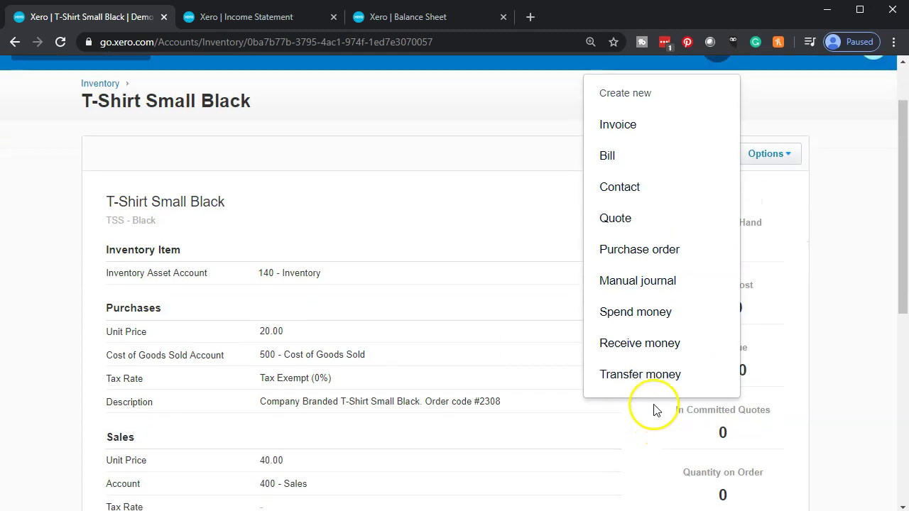
left_click(632, 128)
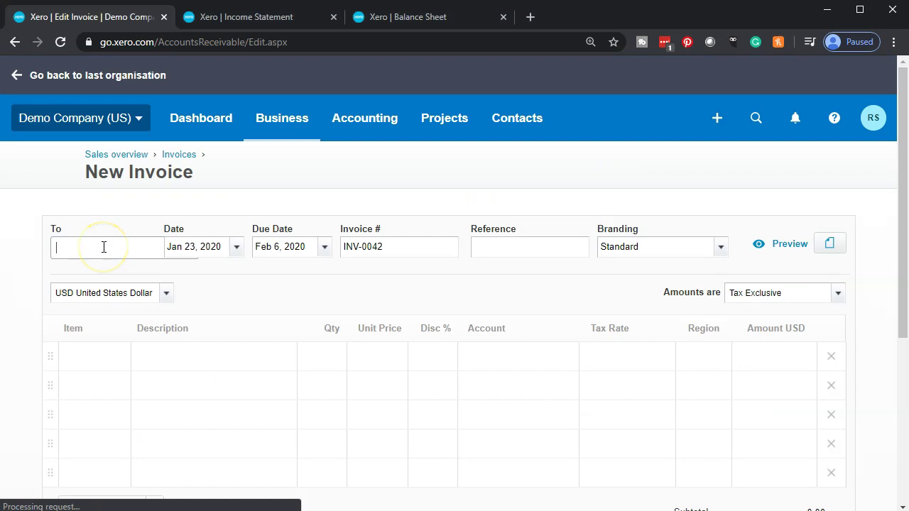
Step: Address the invoice to the suggested customer and date it Feb 2, 2020
type("ad")
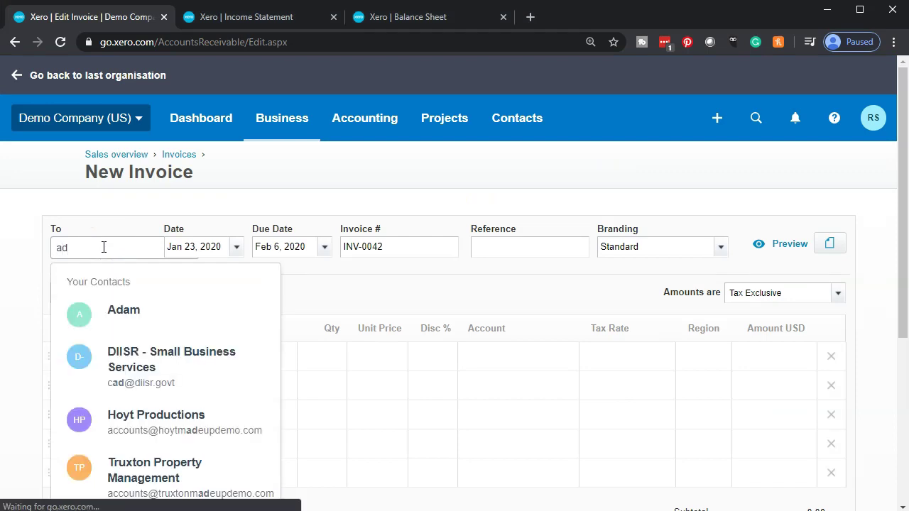
key("Tab")
key("Tab")
key("Tab")
key("Tab")
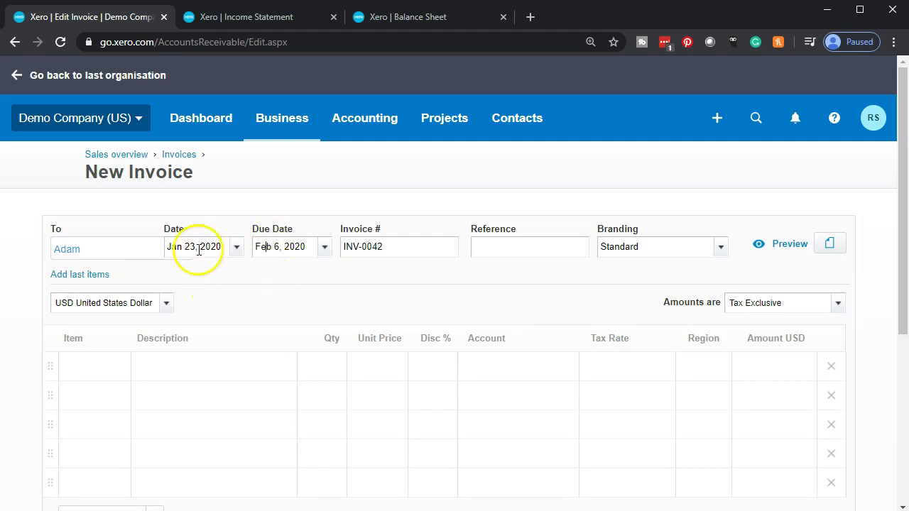
left_click(170, 247)
left_click(237, 247)
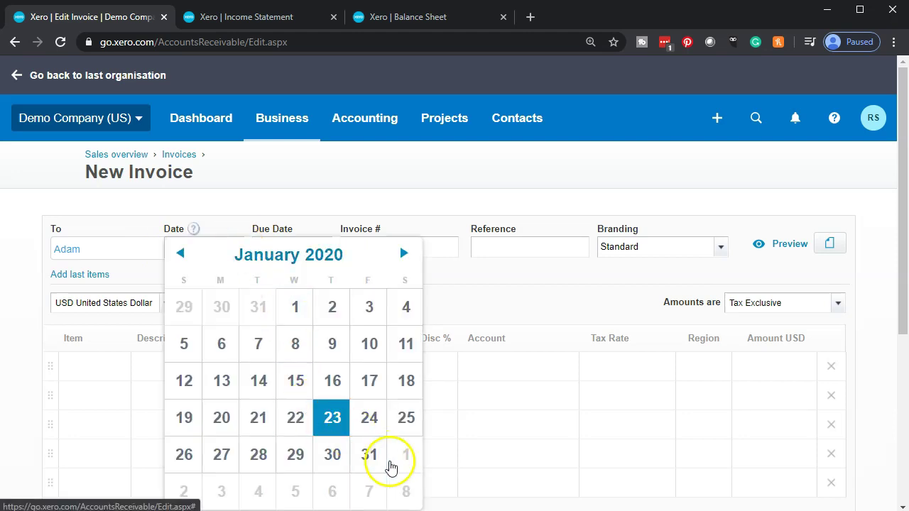
left_click(197, 493)
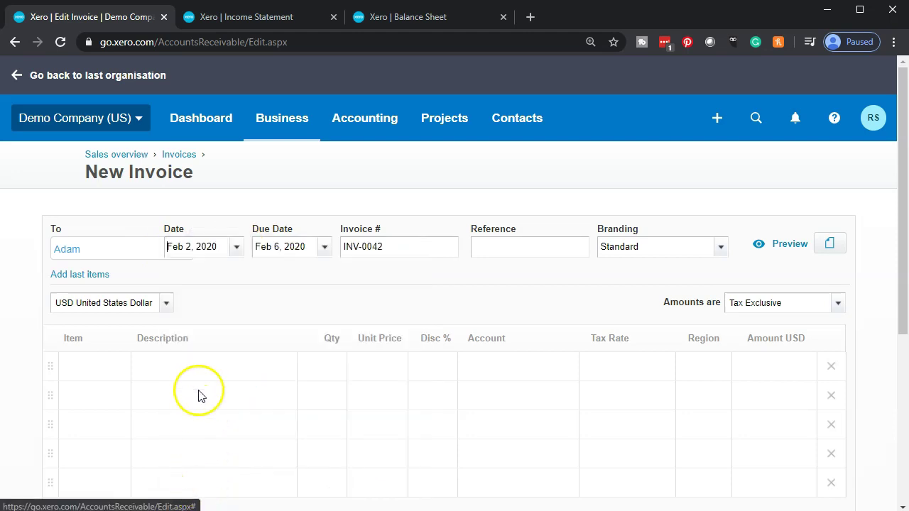
Step: Add a T-Shirt Small Black (TSS - Black) line with quantity 5
scroll(199, 391, "down", 1)
left_click(103, 295)
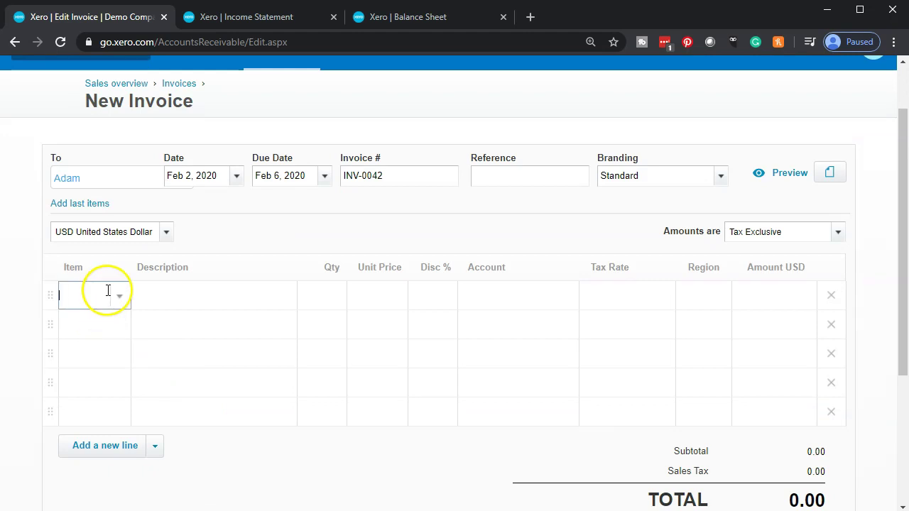
left_click(121, 297)
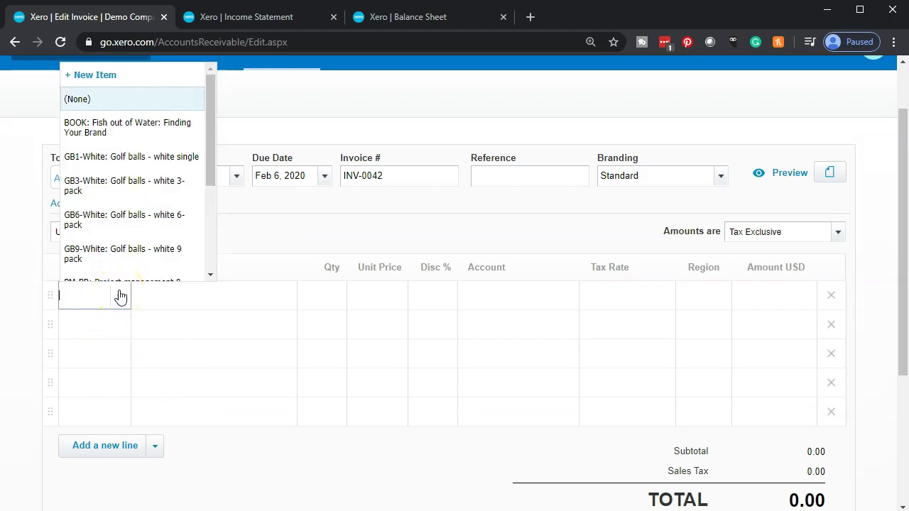
scroll(126, 235, "down", 4)
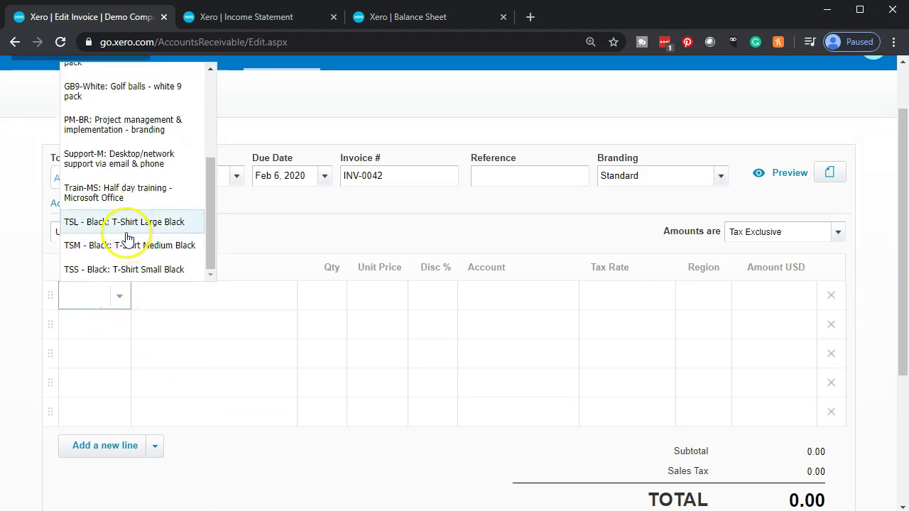
left_click(124, 270)
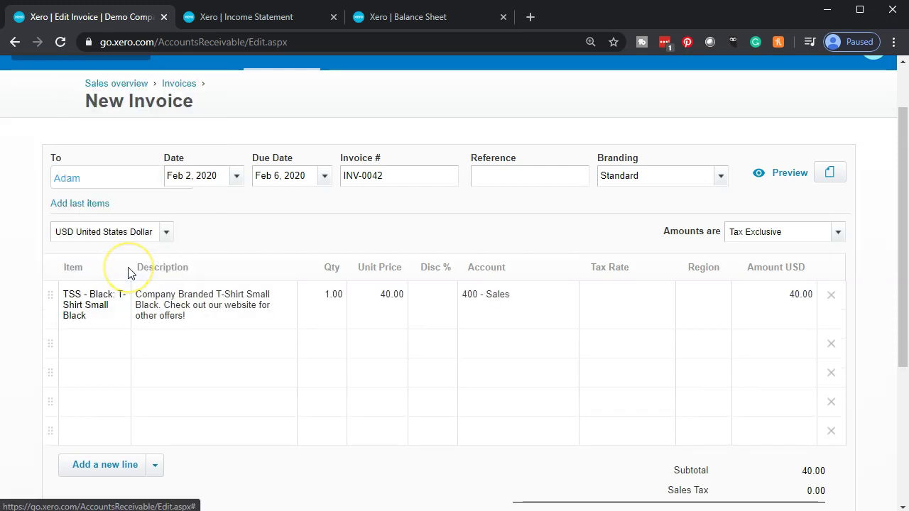
left_click(325, 310)
type("10")
left_click(320, 376)
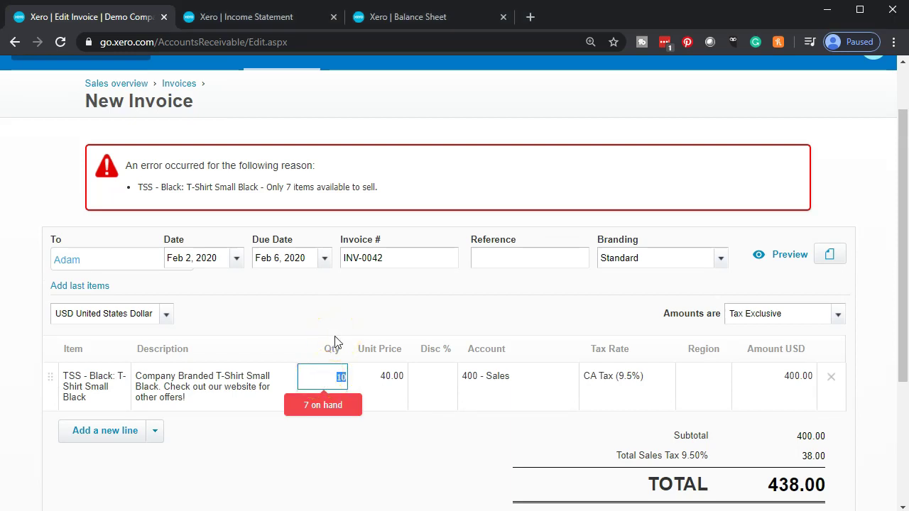
type("5")
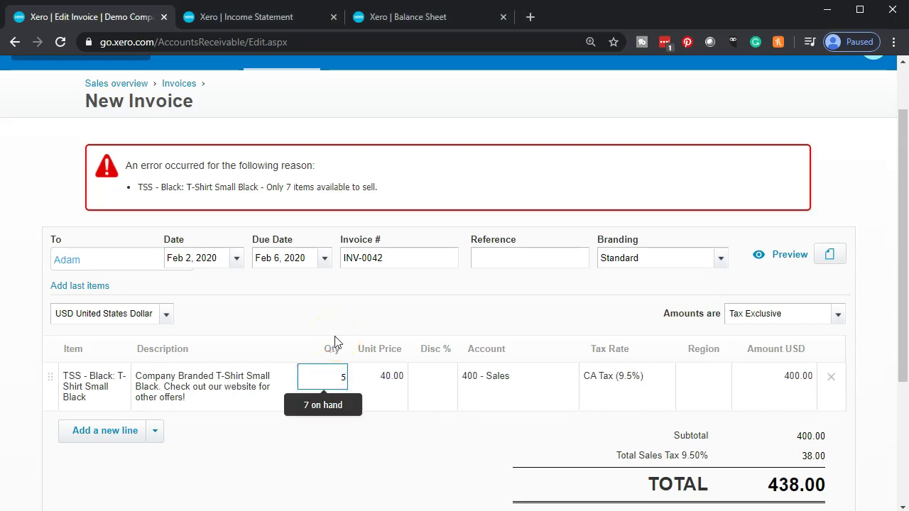
key("Tab")
Step: Approve invoice INV-0042 totalling 219.00
scroll(365, 326, "down", 2)
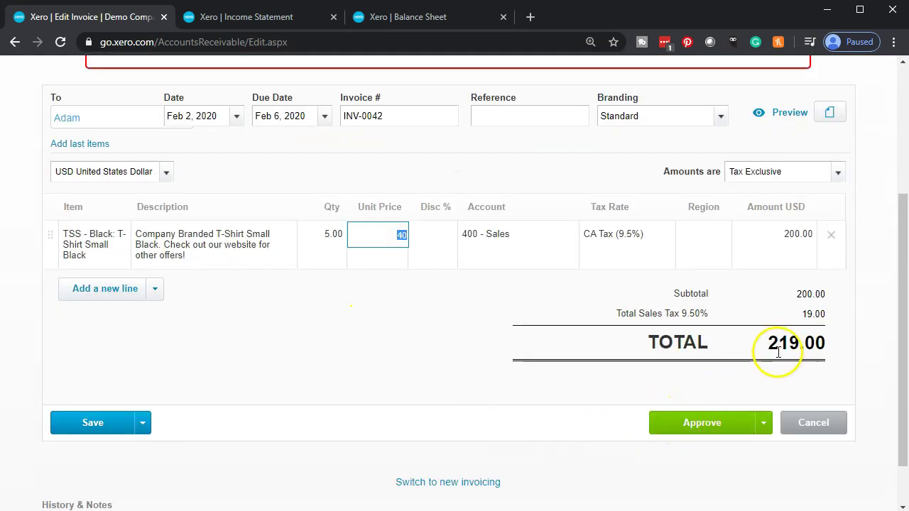
left_click(703, 423)
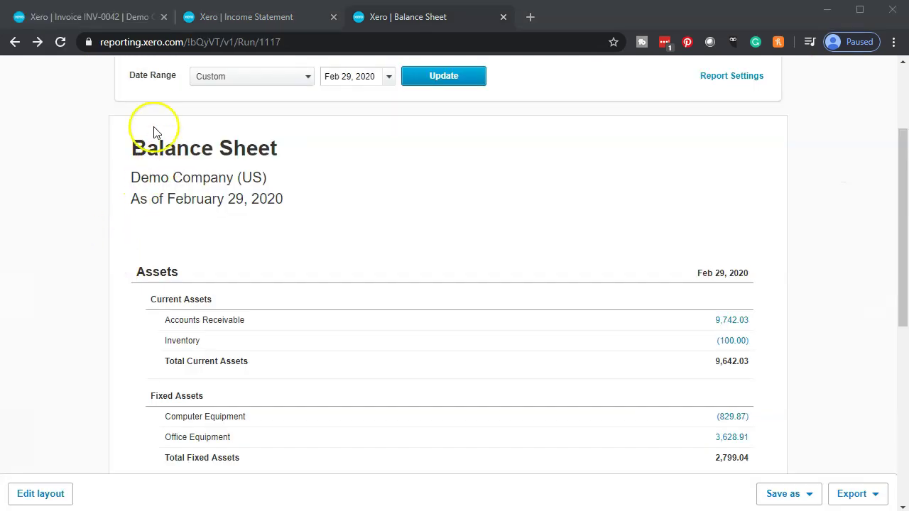
scroll(100, 181, "up", 1)
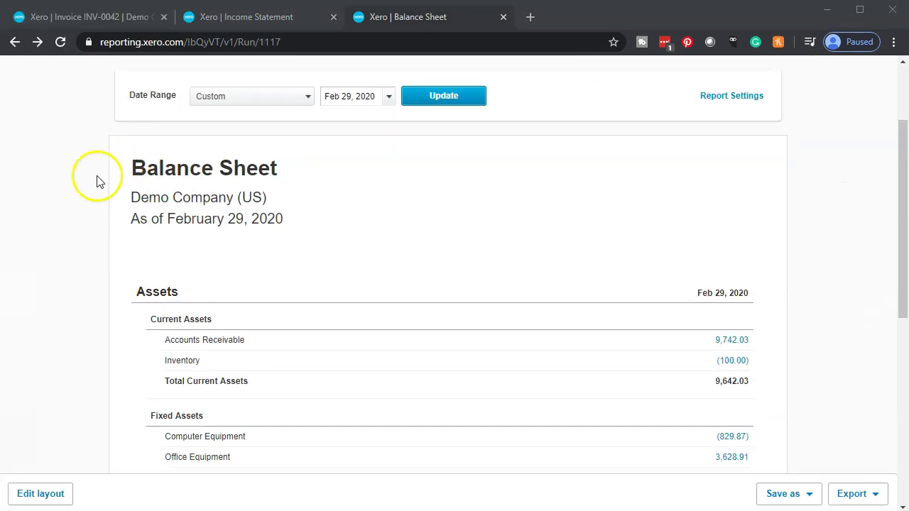
Step: Drill from the Feb 29, 2020 Balance Sheet into Inventory (100.00) and open the Feb 2 invoice
left_click(406, 19)
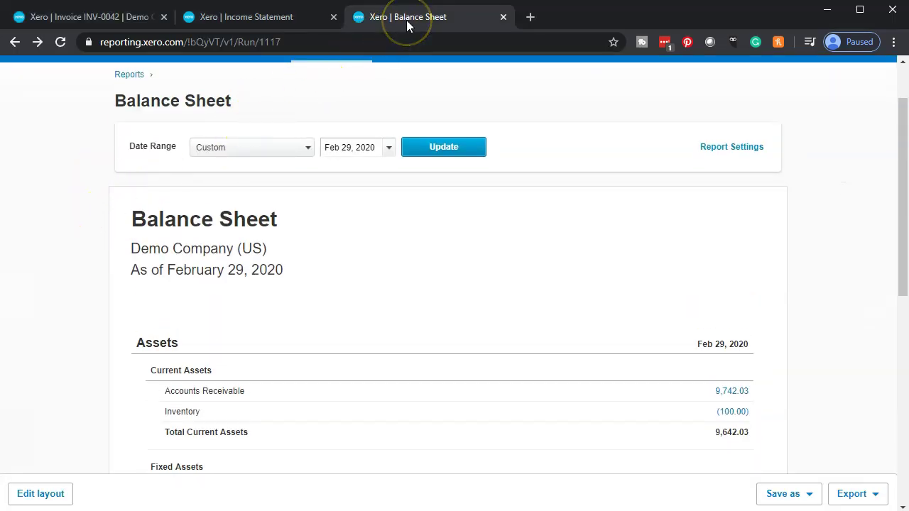
left_click(390, 149)
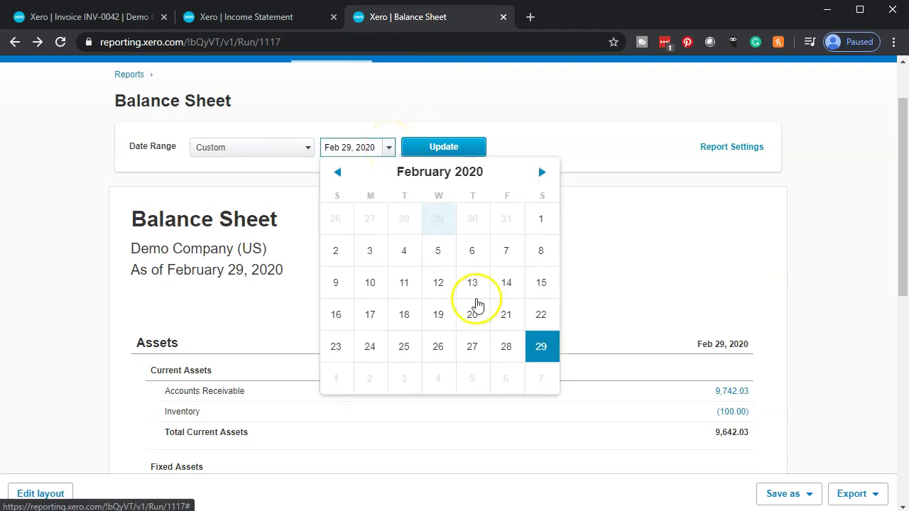
left_click(547, 348)
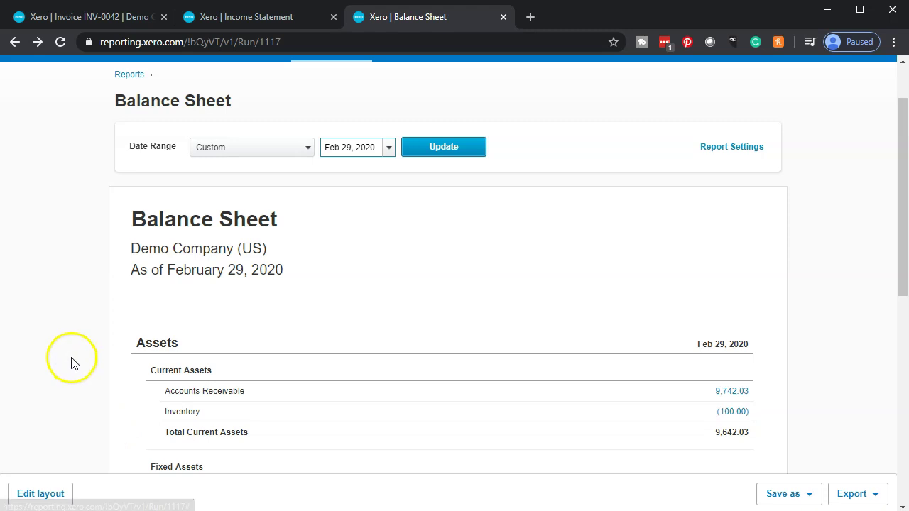
scroll(71, 362, "down", 1)
scroll(71, 362, "down", 1)
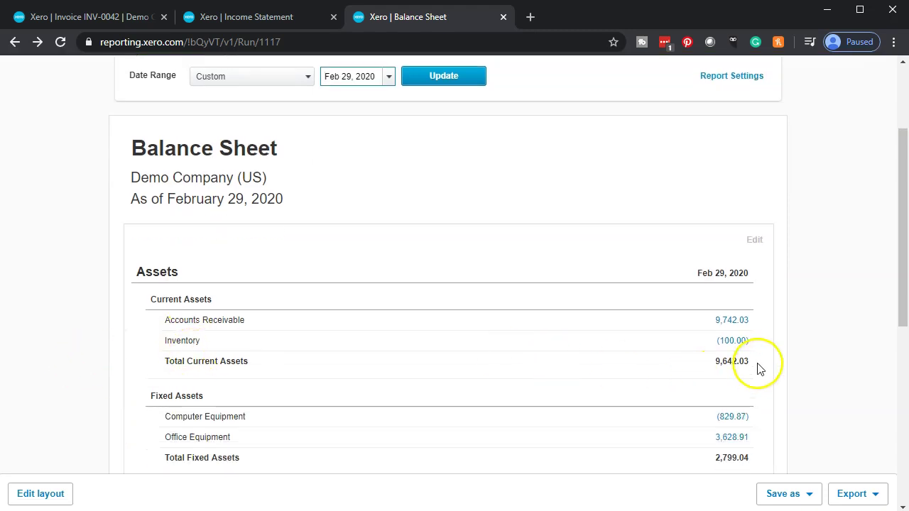
left_click(736, 341)
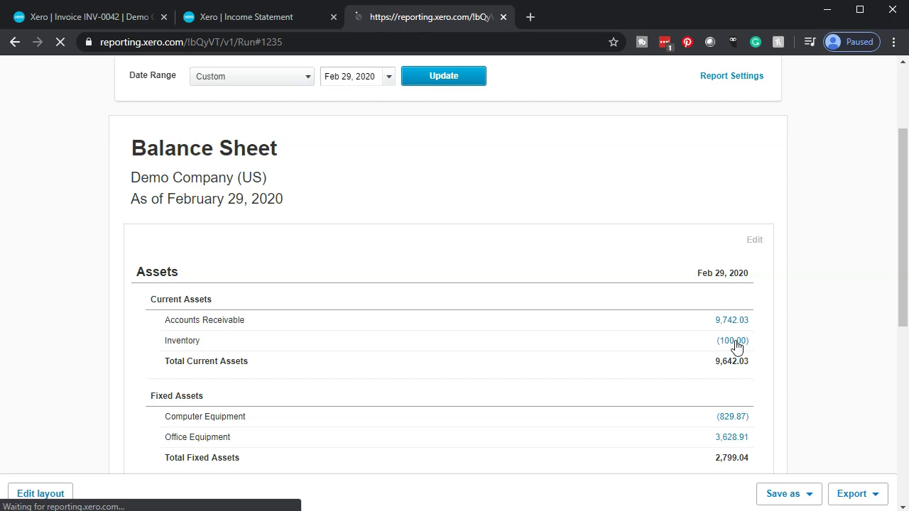
left_click(643, 403)
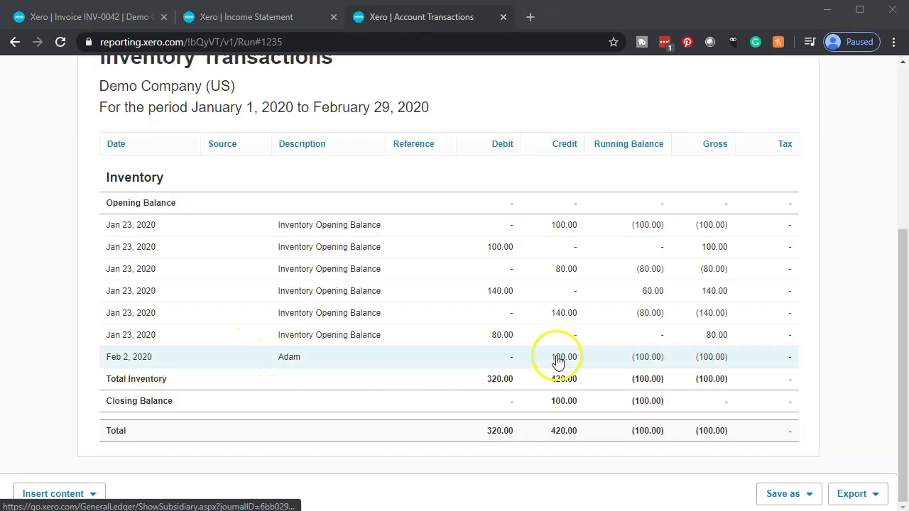
left_click(651, 364)
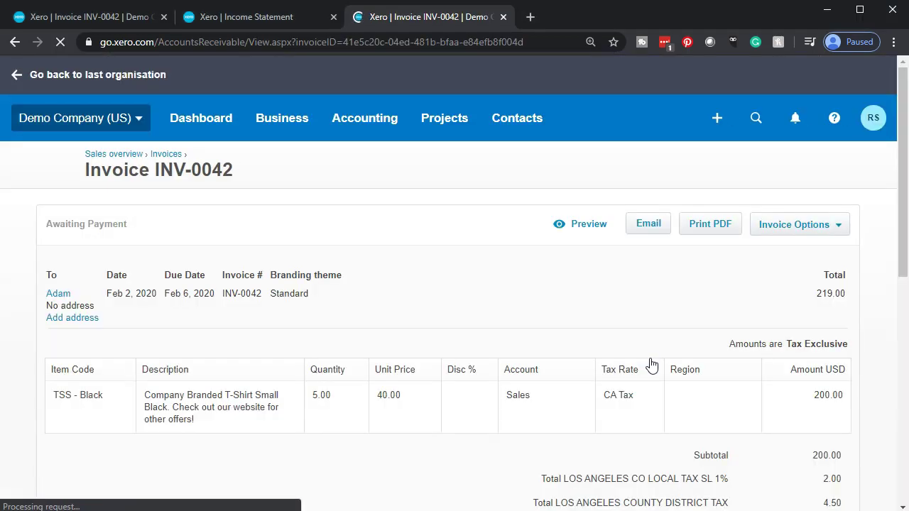
Step: Review invoice INV-0042 (219.00, awaiting payment), then return to the reports and the Income Statement
scroll(650, 365, "down", 2)
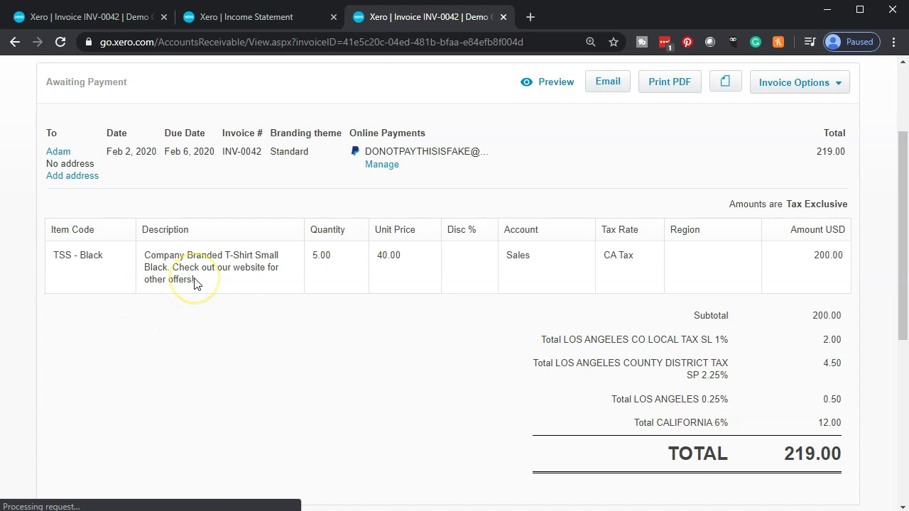
scroll(209, 348, "up", 2)
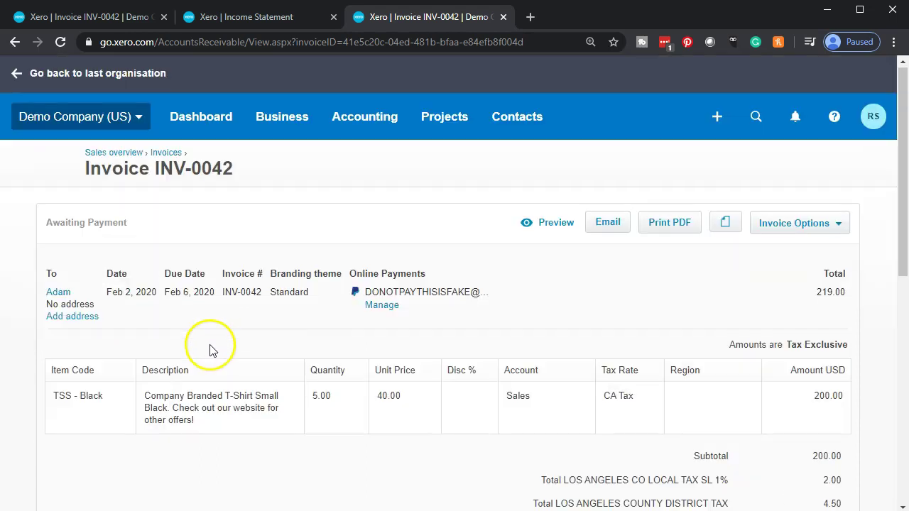
left_click(14, 42)
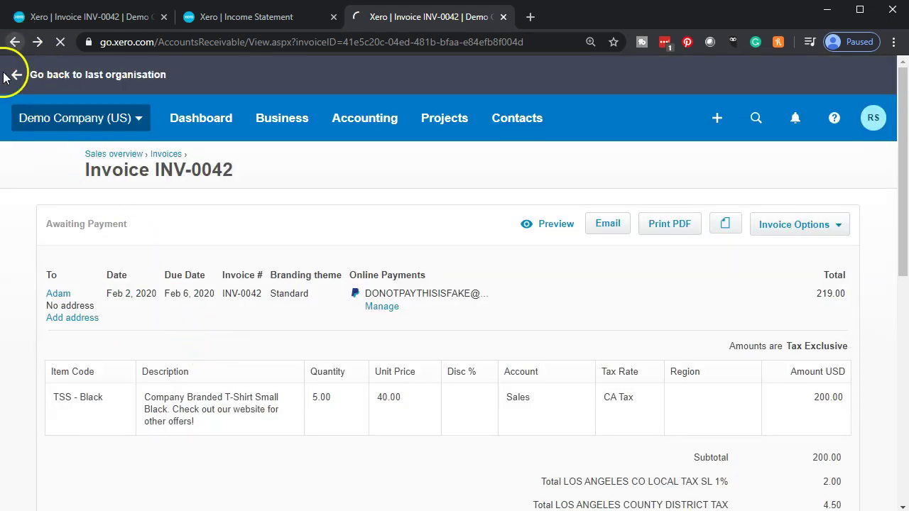
left_click(262, 19)
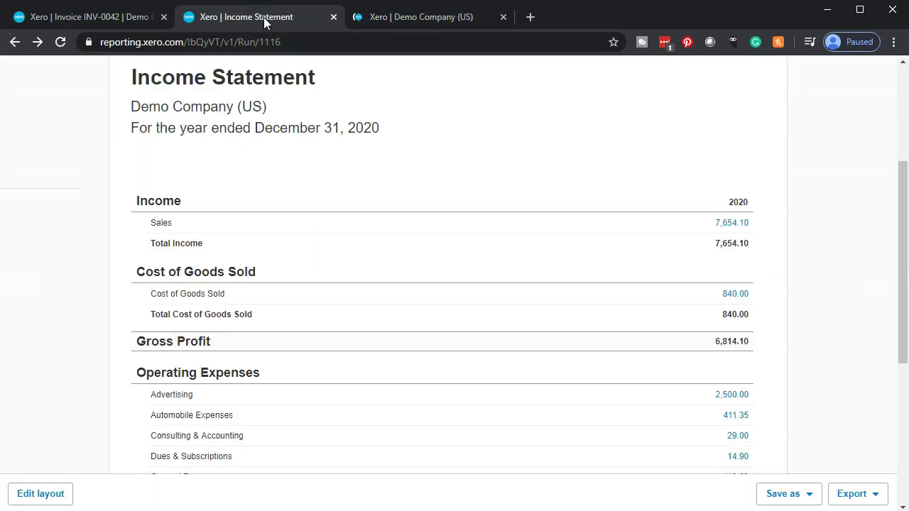
Step: Inspect the transactions behind Cost of Goods Sold 840.00, then return to the Income Statement
scroll(91, 243, "up", 2)
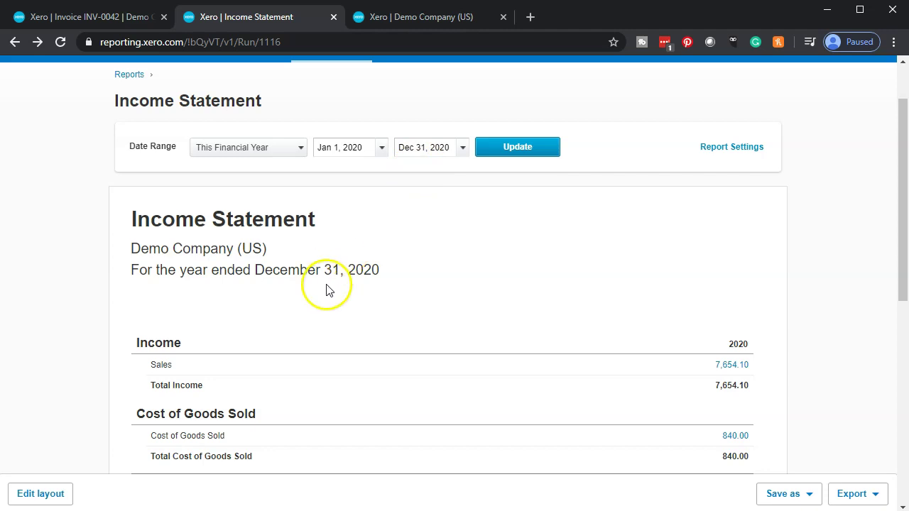
scroll(92, 357, "down", 4)
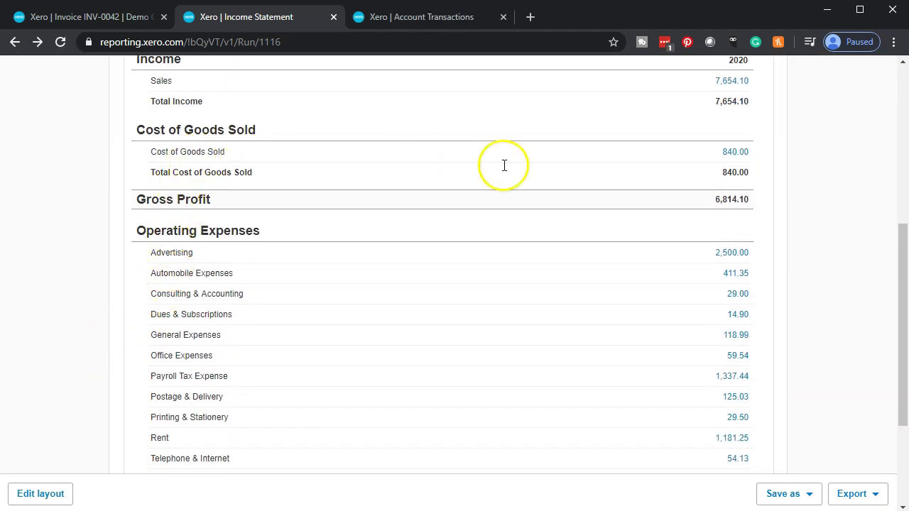
left_click(734, 153)
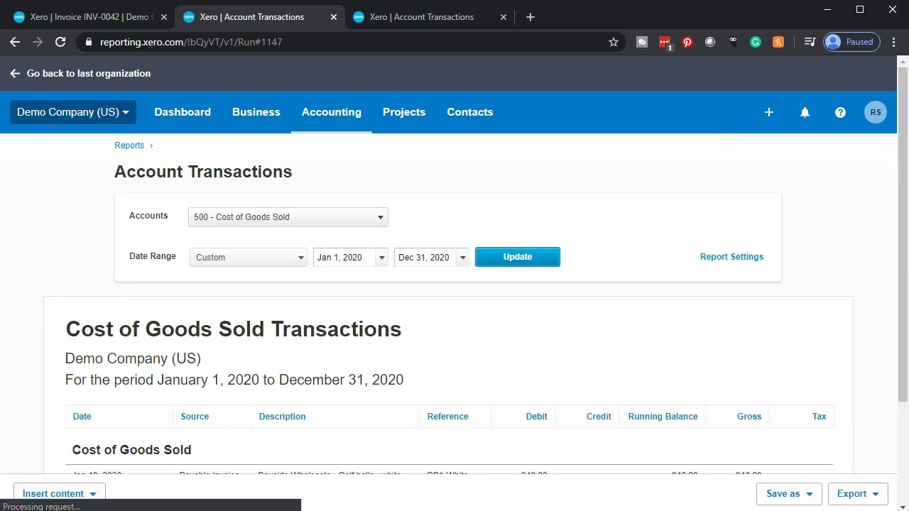
scroll(56, 400, "down", 2)
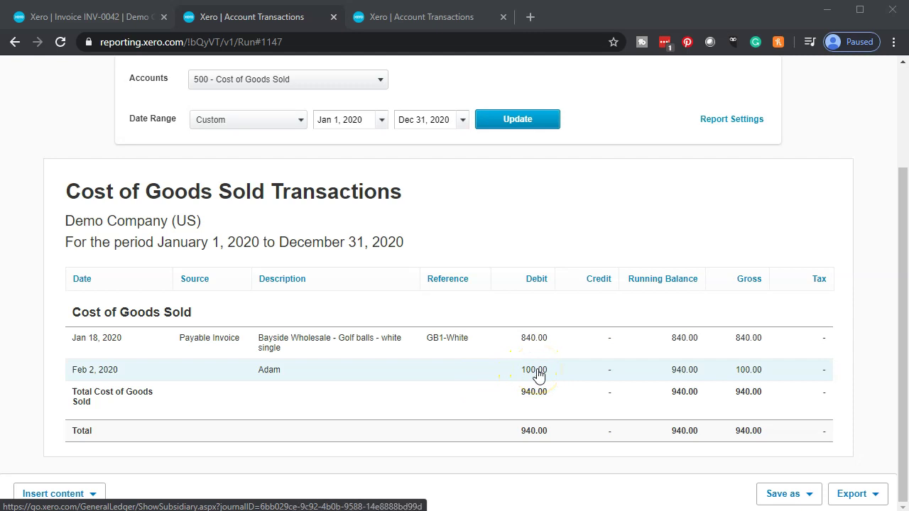
scroll(71, 358, "up", 2)
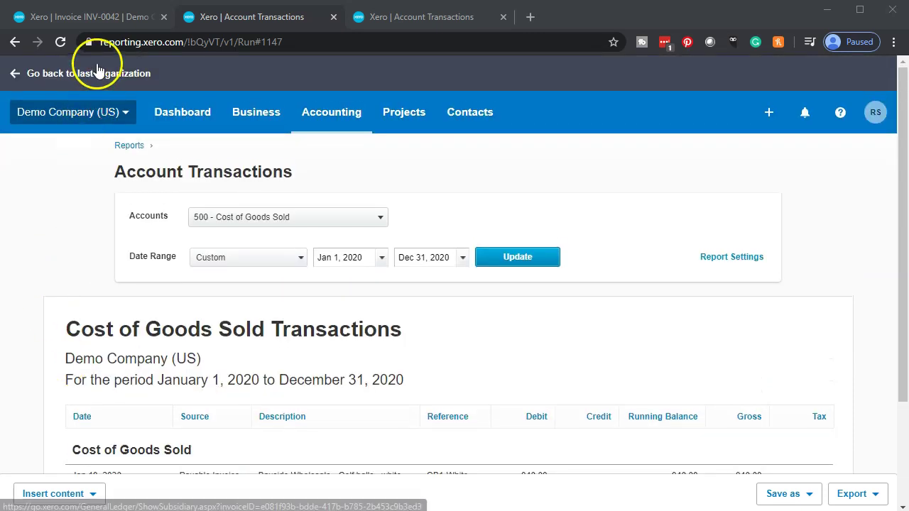
left_click(13, 43)
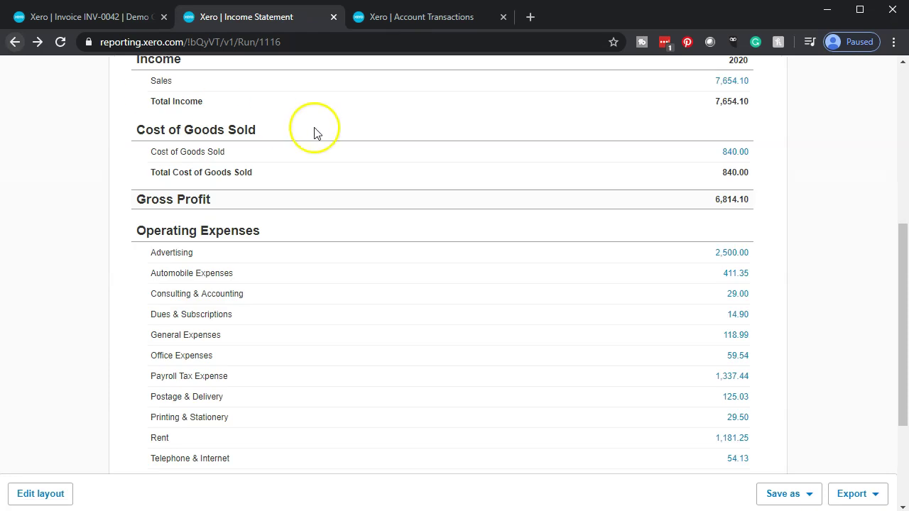
Step: Zoom in the report and go back to invoice INV-0042 showing 5 T-Shirt Small Black
key("ctrl+plus")
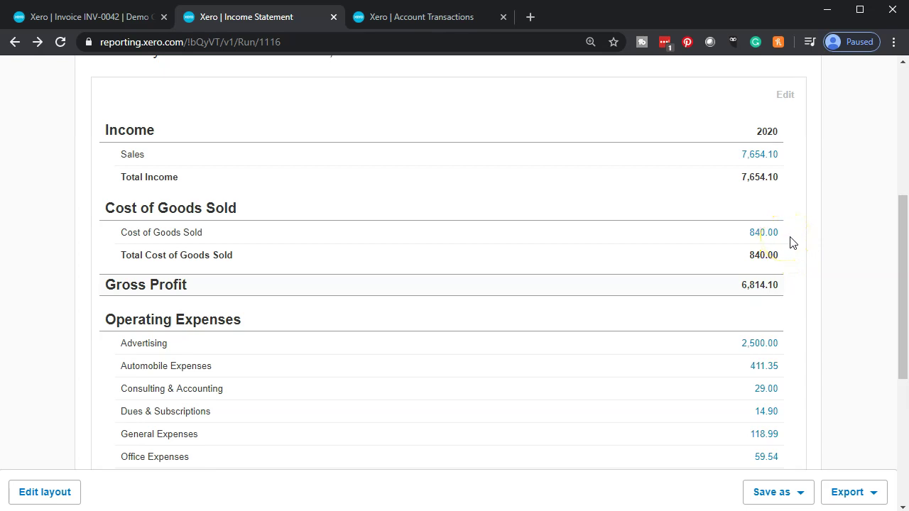
scroll(792, 242, "down", 4)
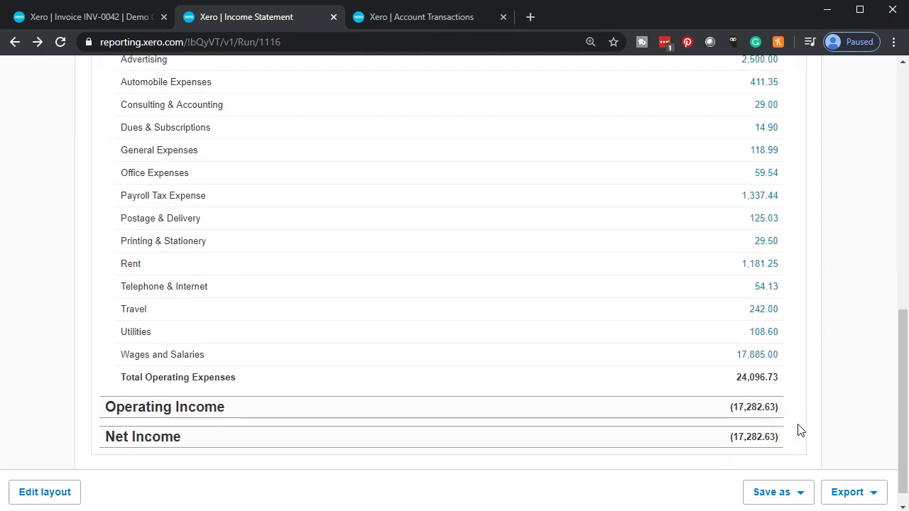
left_click(108, 21)
scroll(208, 249, "down", 2)
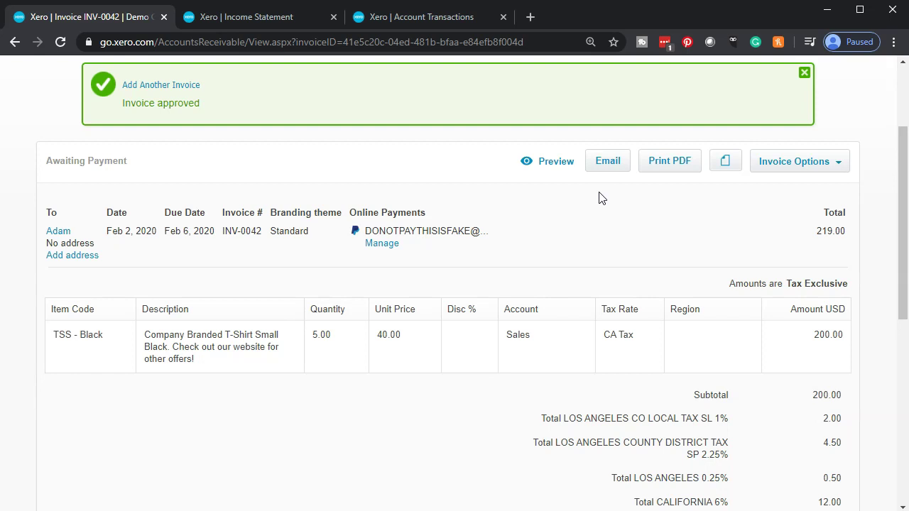
Step: Check the invoice's payment section, then go to the Demo Company (US) Dashboard
scroll(357, 319, "down", 5)
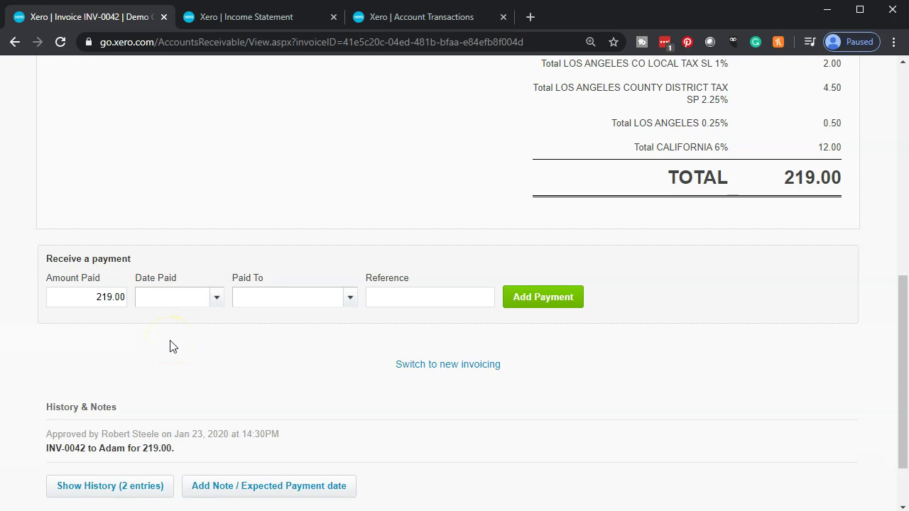
scroll(170, 344, "up", 7)
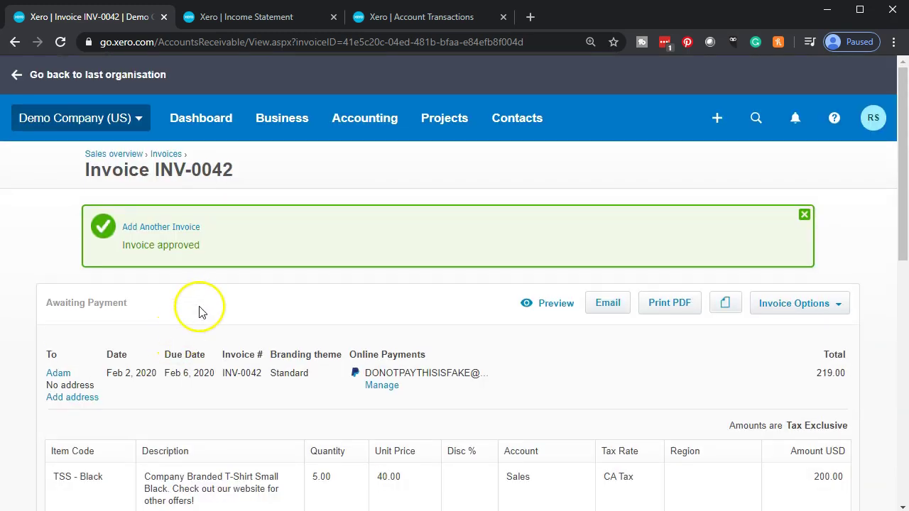
left_click(199, 125)
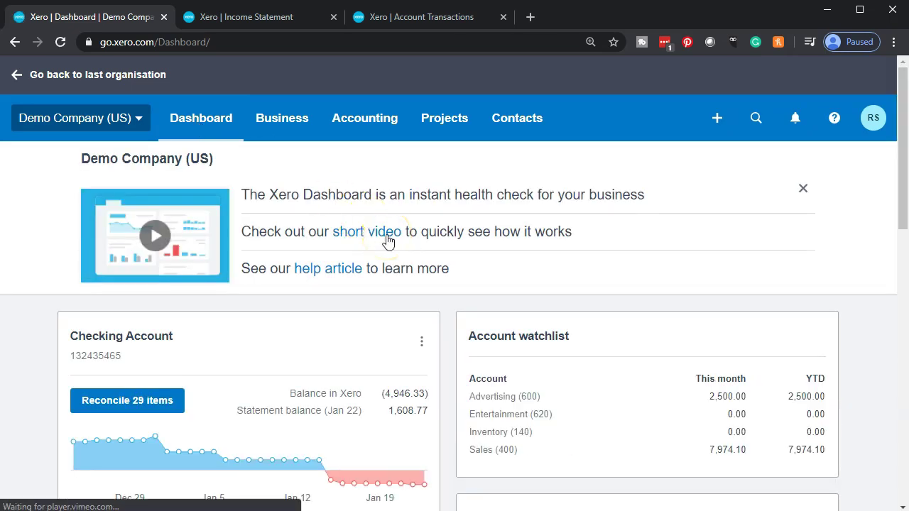
Step: Open the 'Invoices owed to you' sales overview from the Dashboard
scroll(387, 241, "down", 3)
scroll(388, 242, "down", 1)
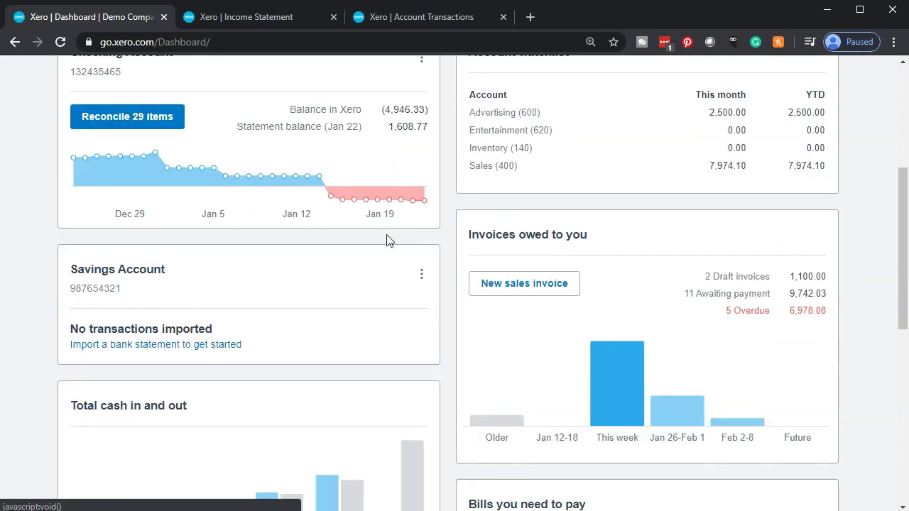
left_click(517, 242)
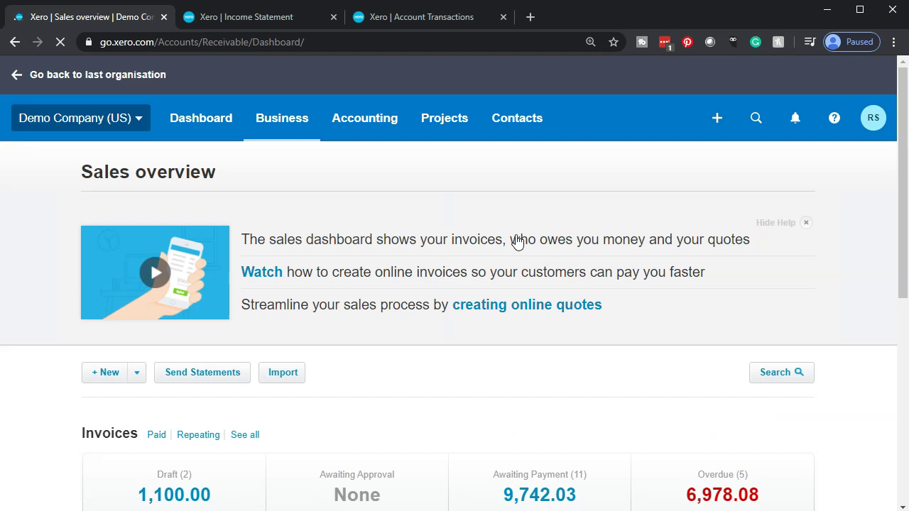
scroll(516, 241, "down", 2)
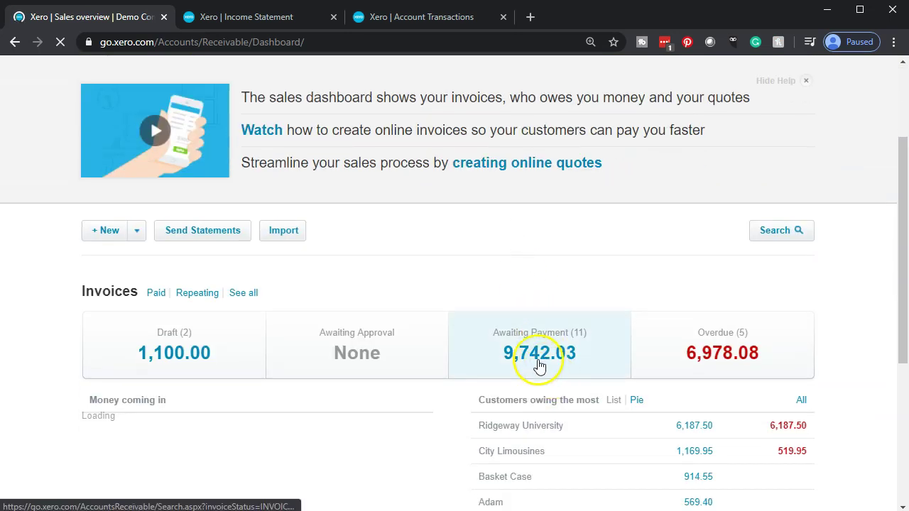
Step: List the 11 Awaiting Payment invoices totalling 9,742.03 USD, with INV-0042 first
left_click(535, 362)
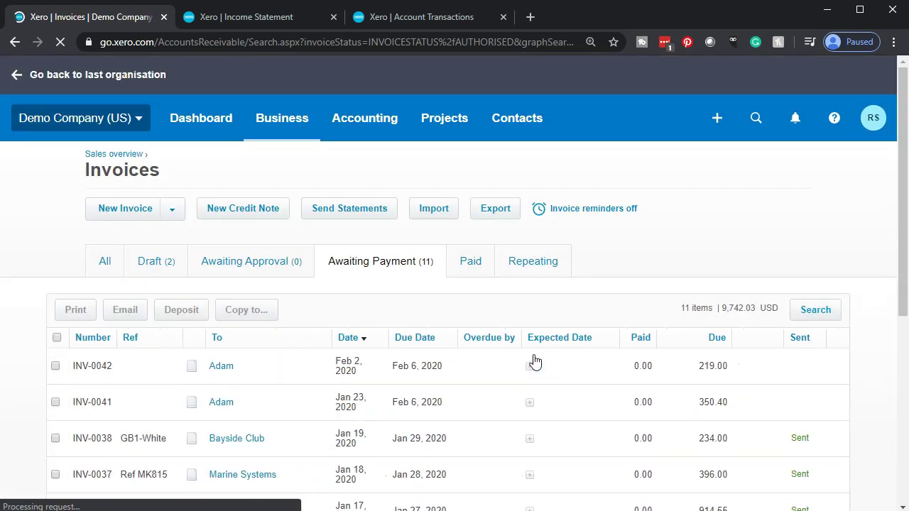
scroll(534, 362, "down", 2)
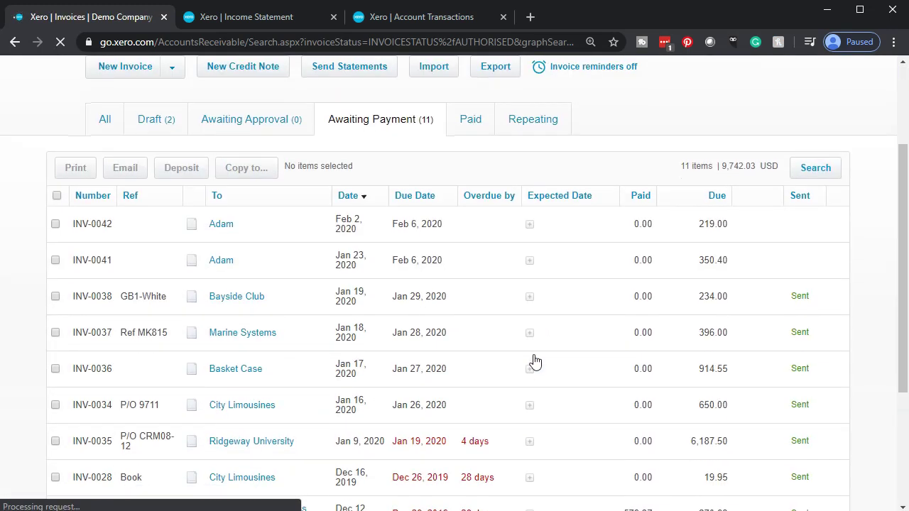
scroll(535, 362, "down", 2)
mouse_move(537, 370)
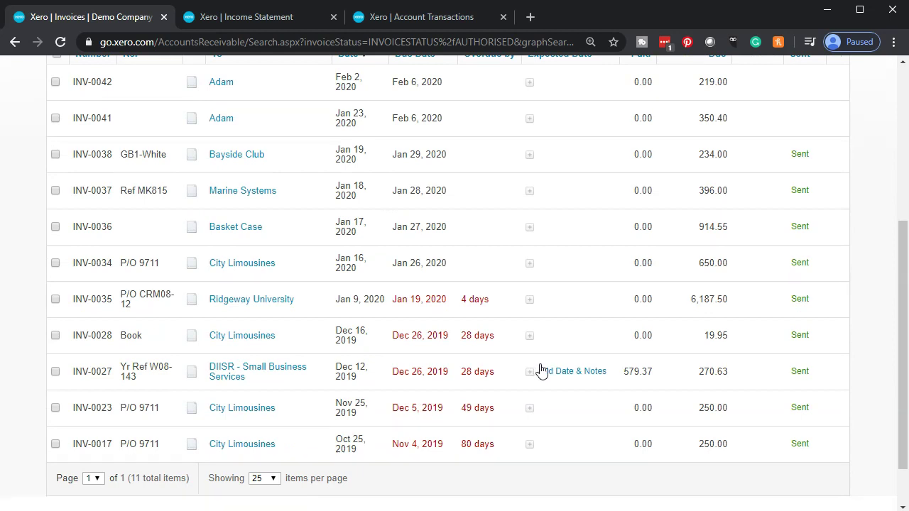
left_click(543, 358)
scroll(543, 362, "up", 2)
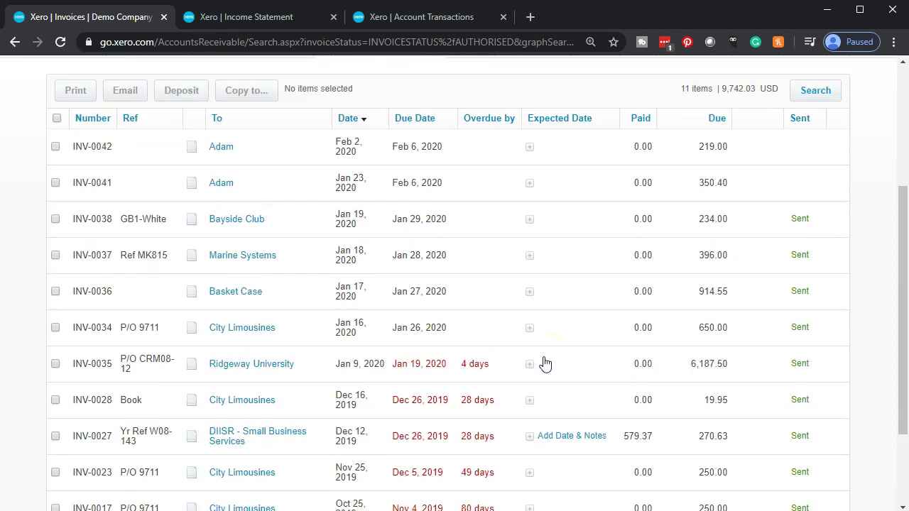
scroll(545, 364, "up", 1)
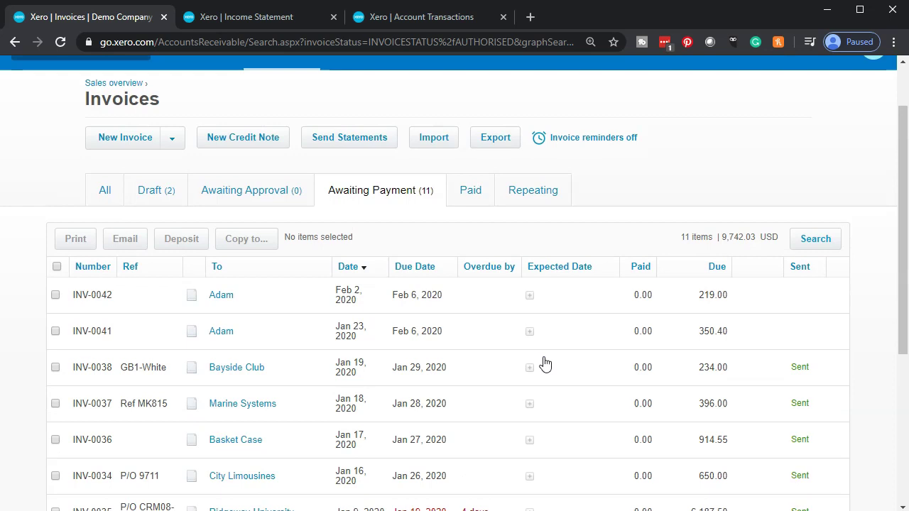
left_click(433, 17)
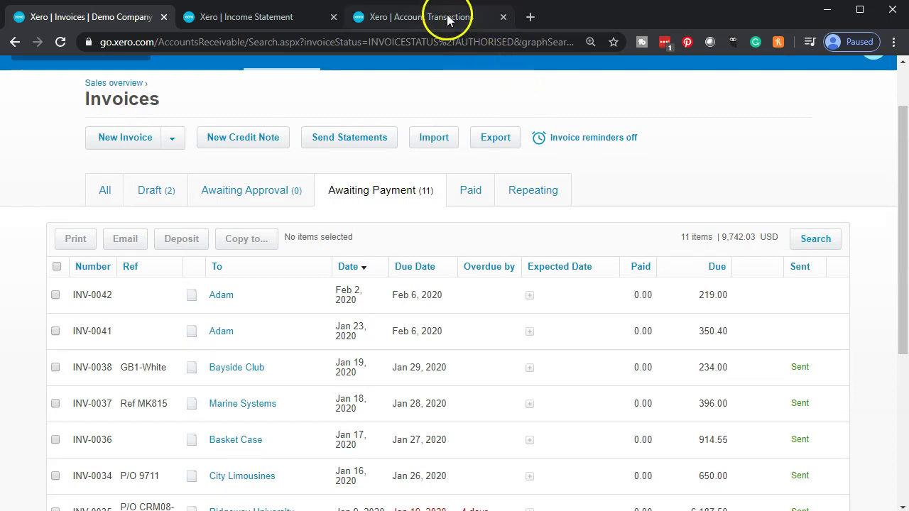
Step: Return to the Balance Sheet as of February 29, 2020
scroll(440, 245, "down", 2)
scroll(369, 277, "up", 2)
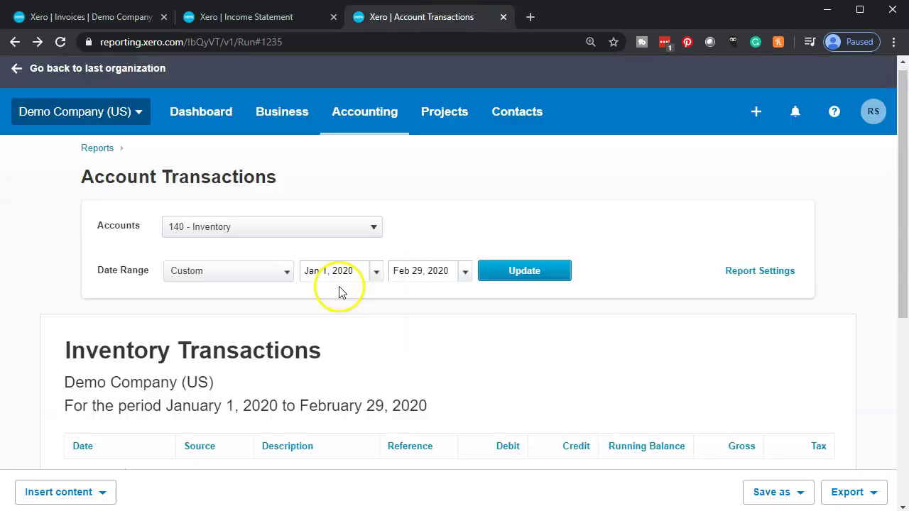
left_click(15, 42)
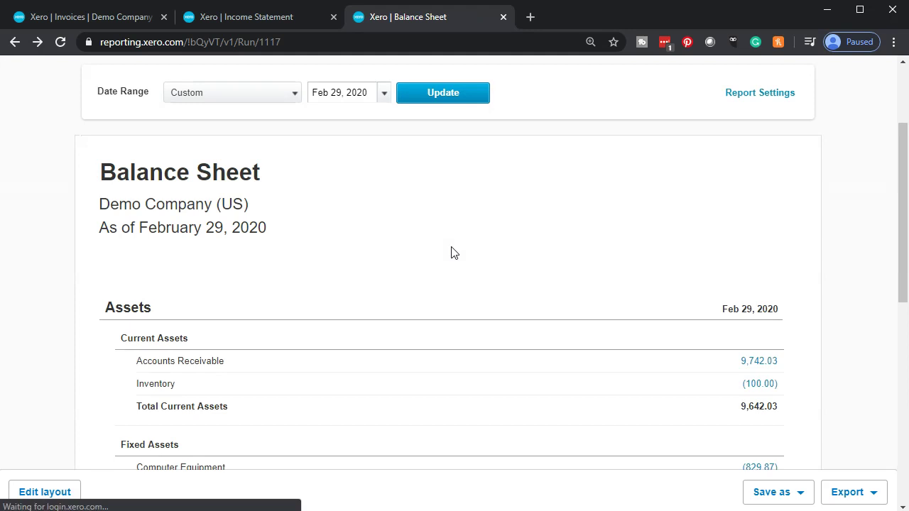
scroll(453, 253, "down", 2)
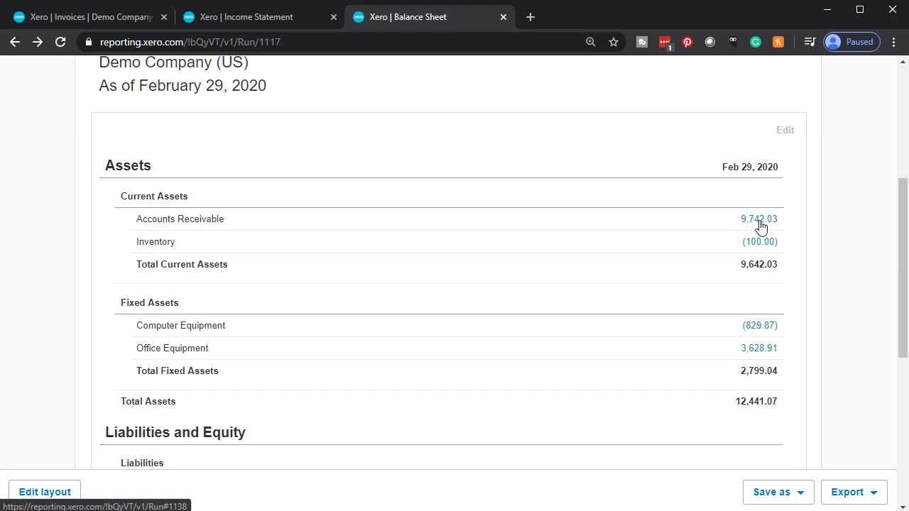
Step: Drill into the Inventory (100.00) and Accounts Receivable 9,742.03 balances
left_click(755, 245)
left_click(758, 250)
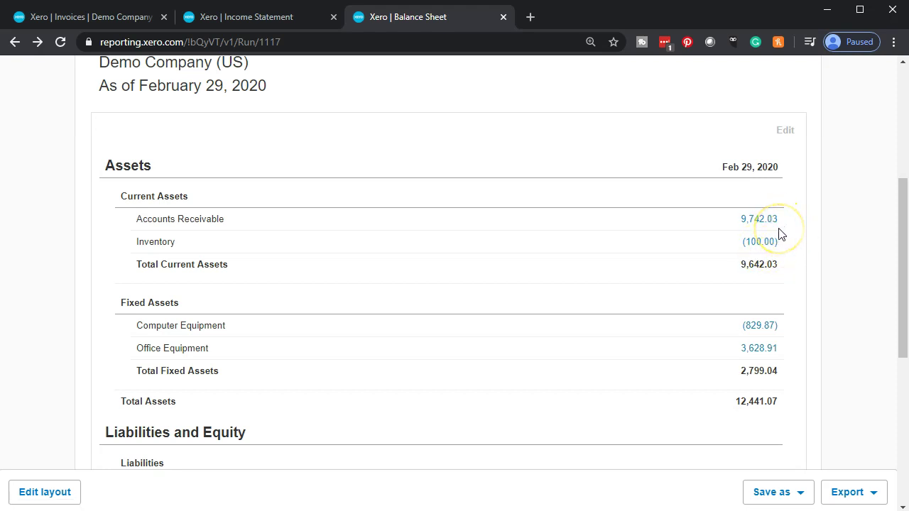
left_click(775, 227)
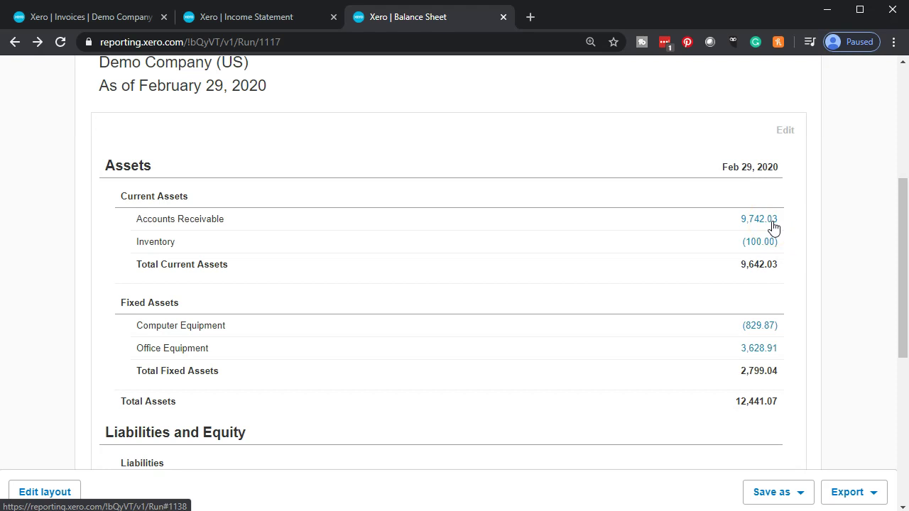
left_click(777, 245)
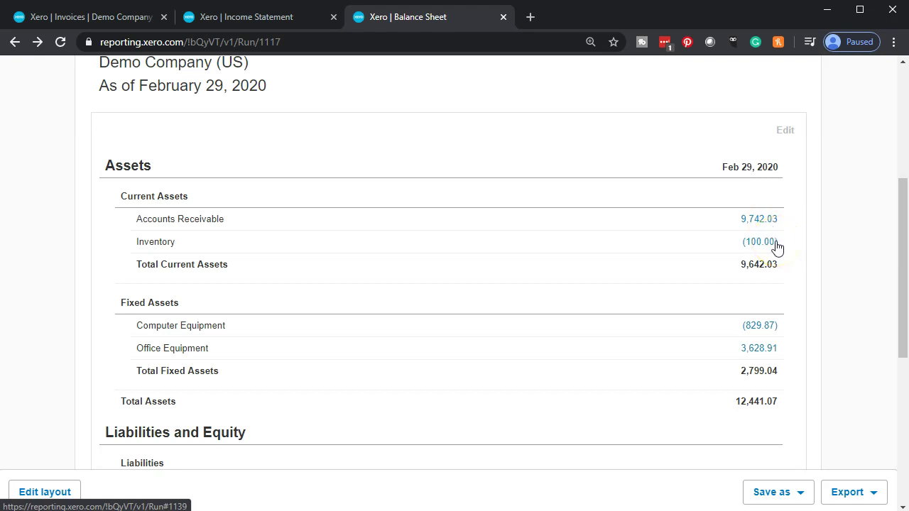